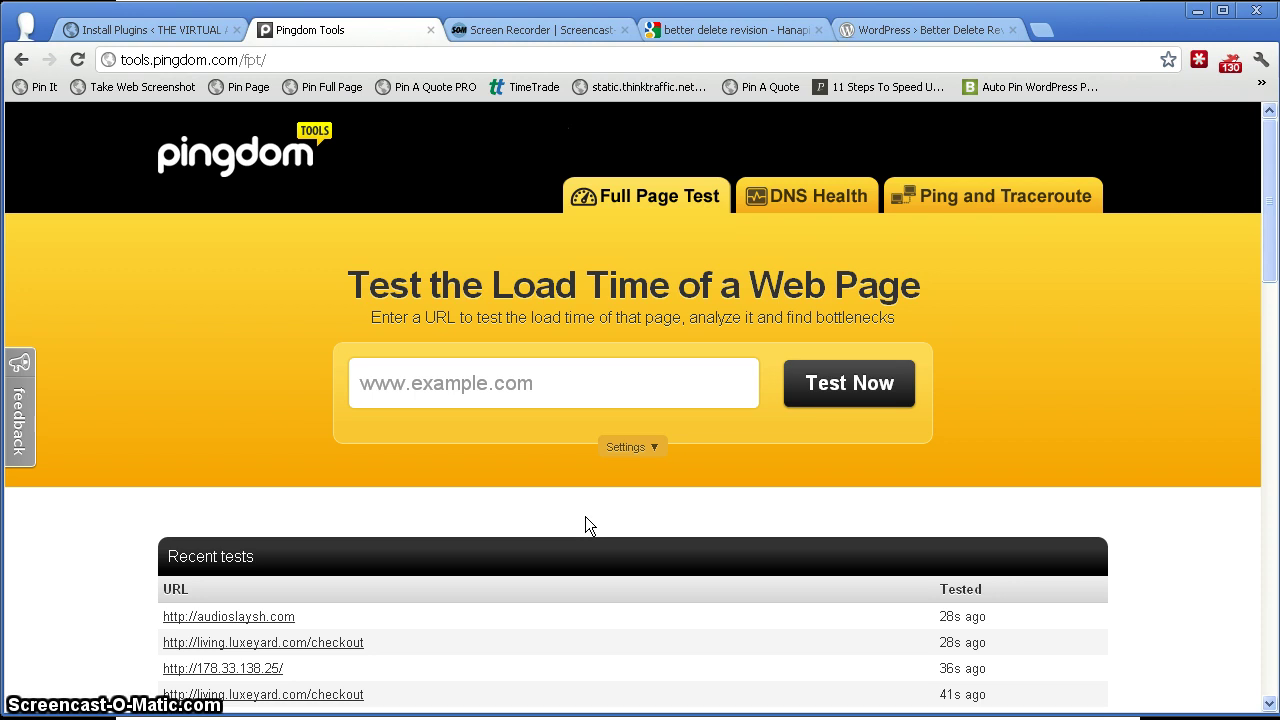
{"action": "left_click", "coordinate": [547, 382]}
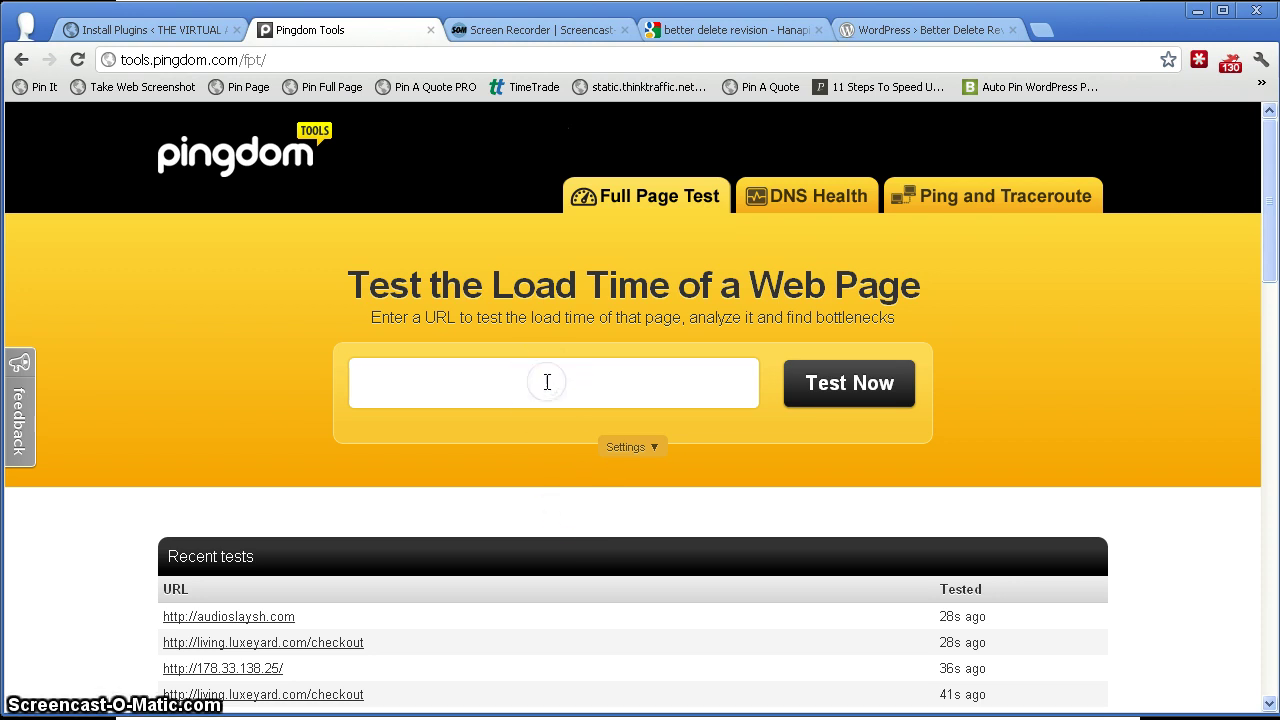
{"action": "type", "text": "http:"}
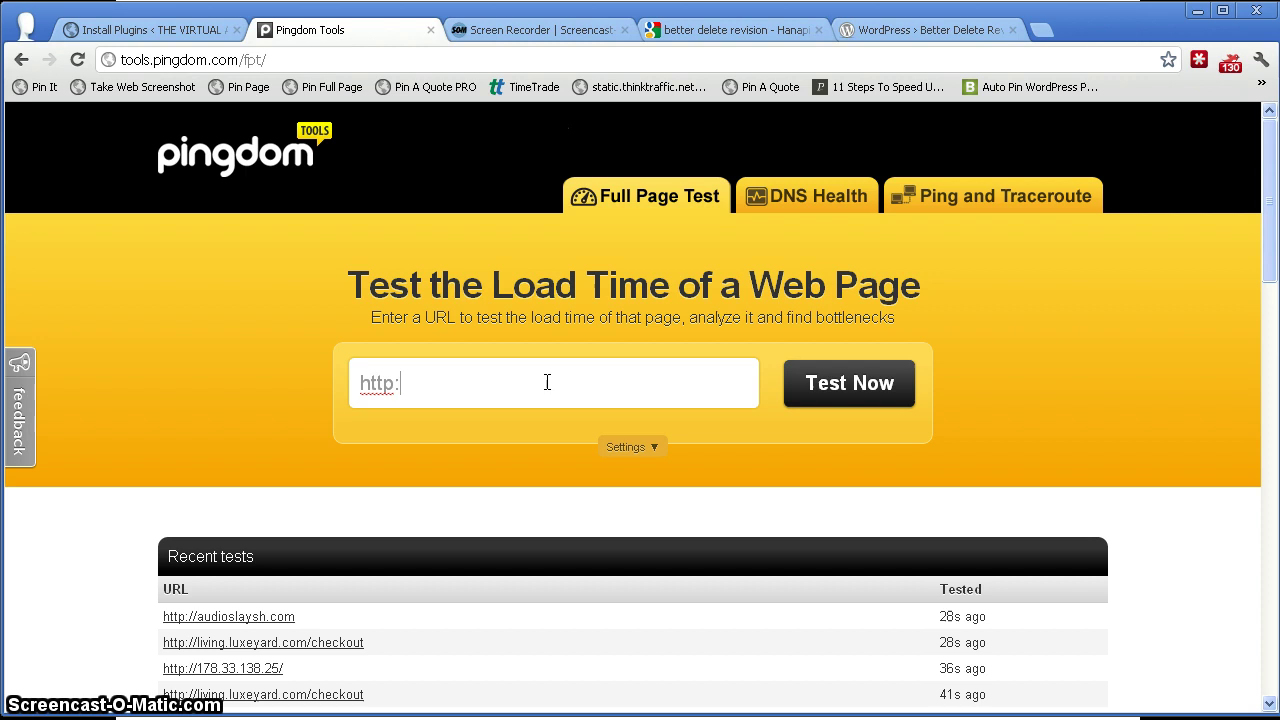
{"action": "type", "text": "//thevirtual"}
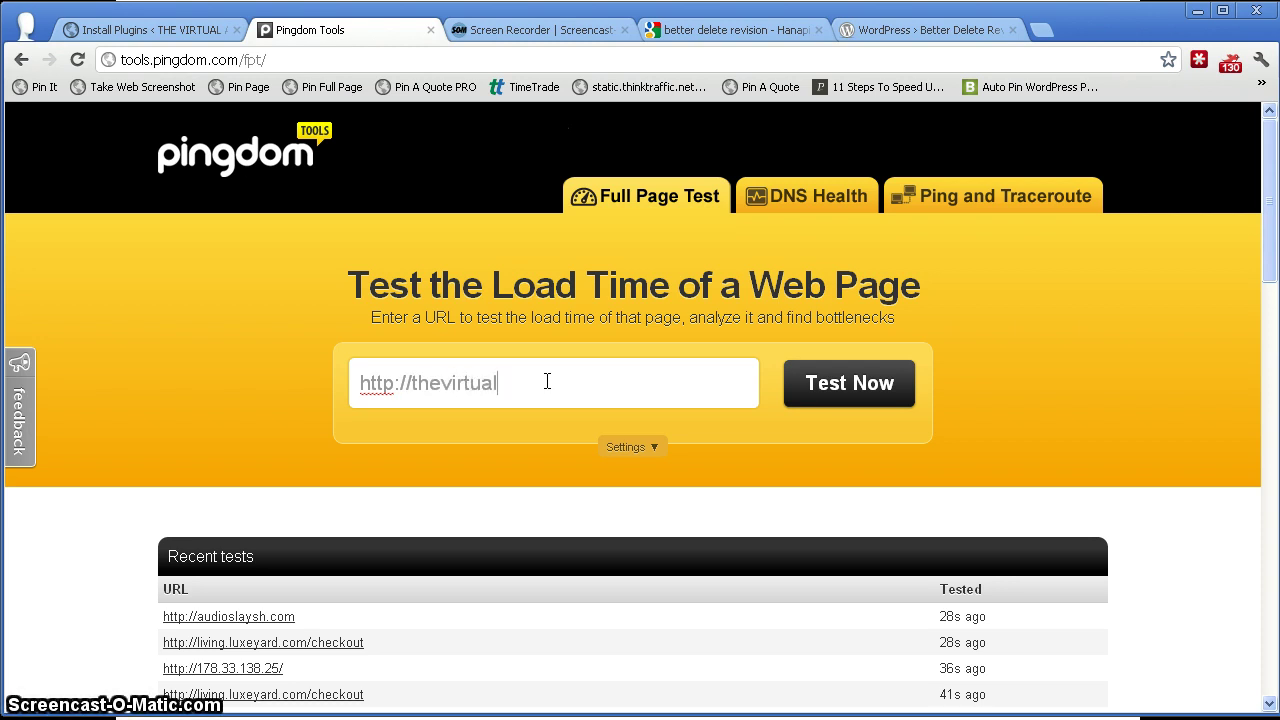
{"action": "type", "text": "onlineassistant.com"}
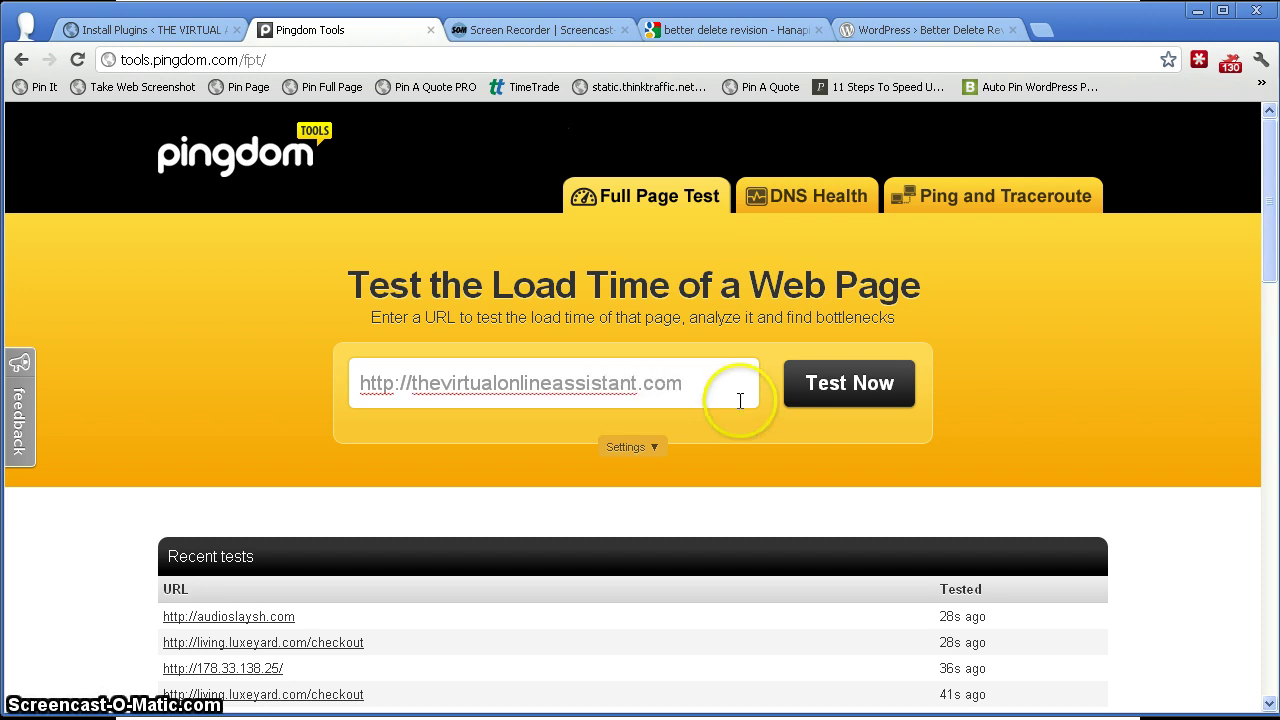
{"action": "left_click", "coordinate": [837, 400]}
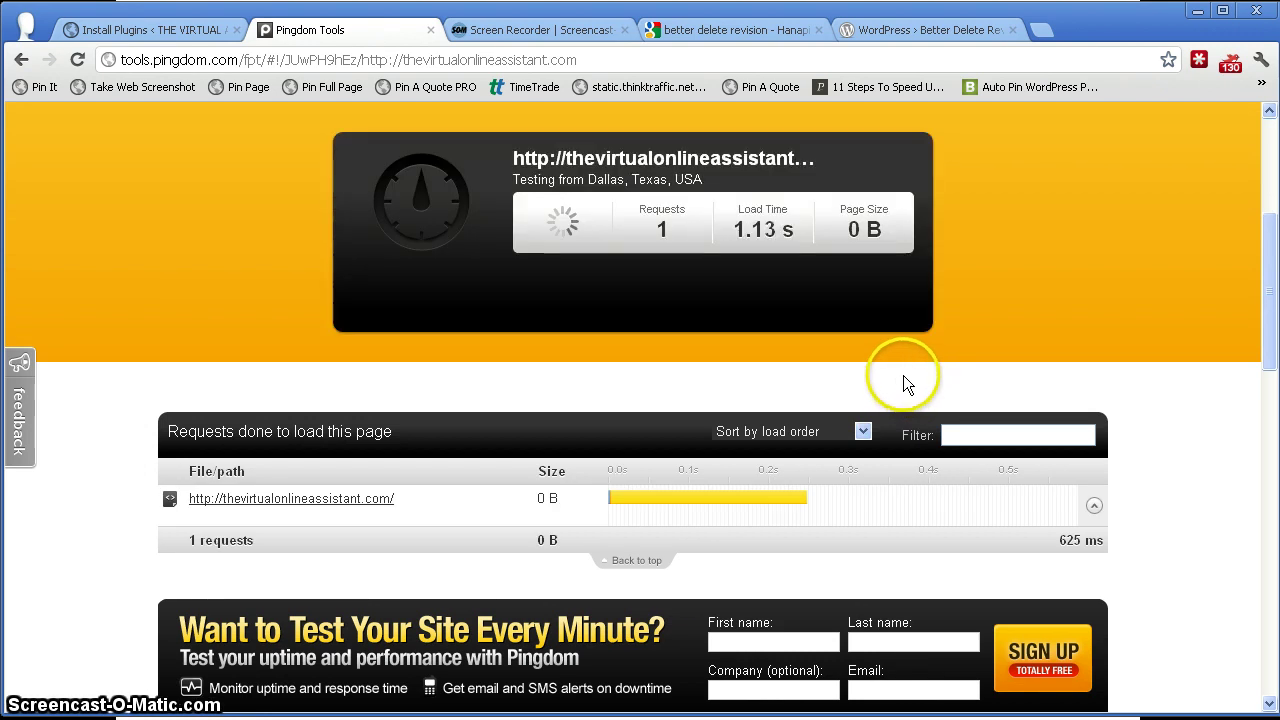
{"action": "scroll", "coordinate": [994, 303], "scroll_direction": "up", "scroll_amount": 1}
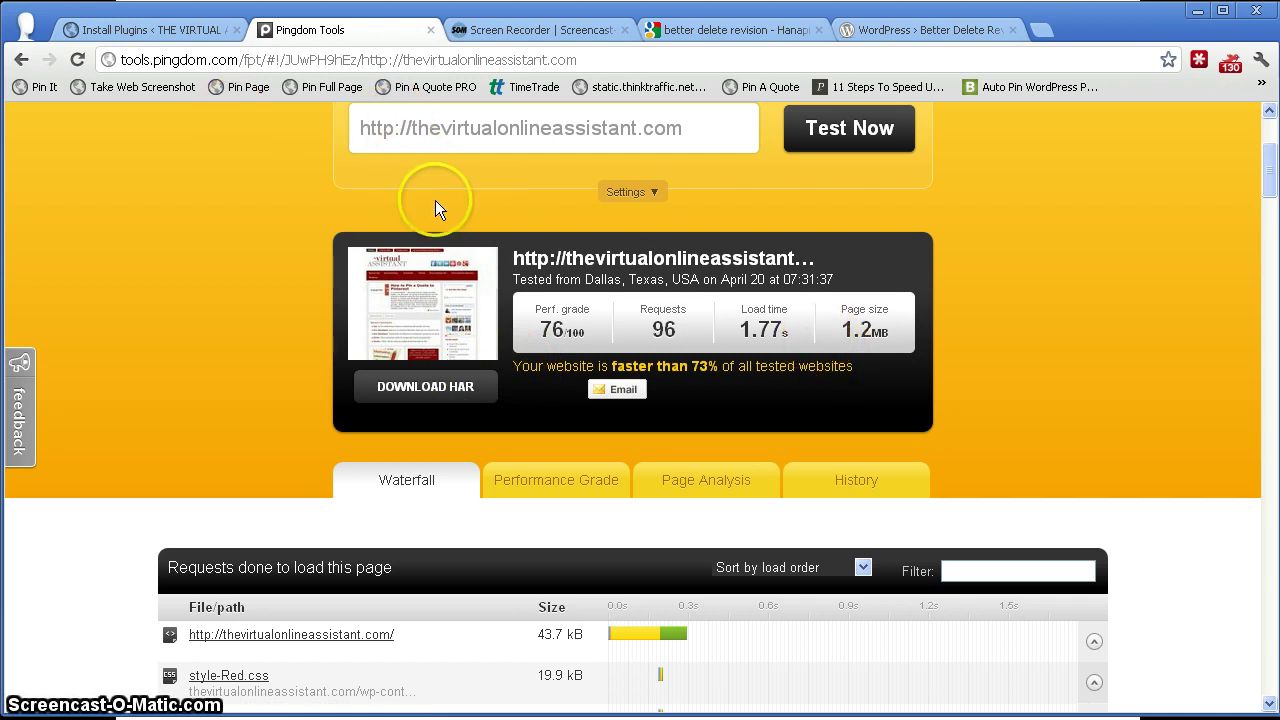
Search the WordPress plugin directory for 'better delete revision', showing 61 results with version 1.2 installed.
{"action": "left_click", "coordinate": [168, 36]}
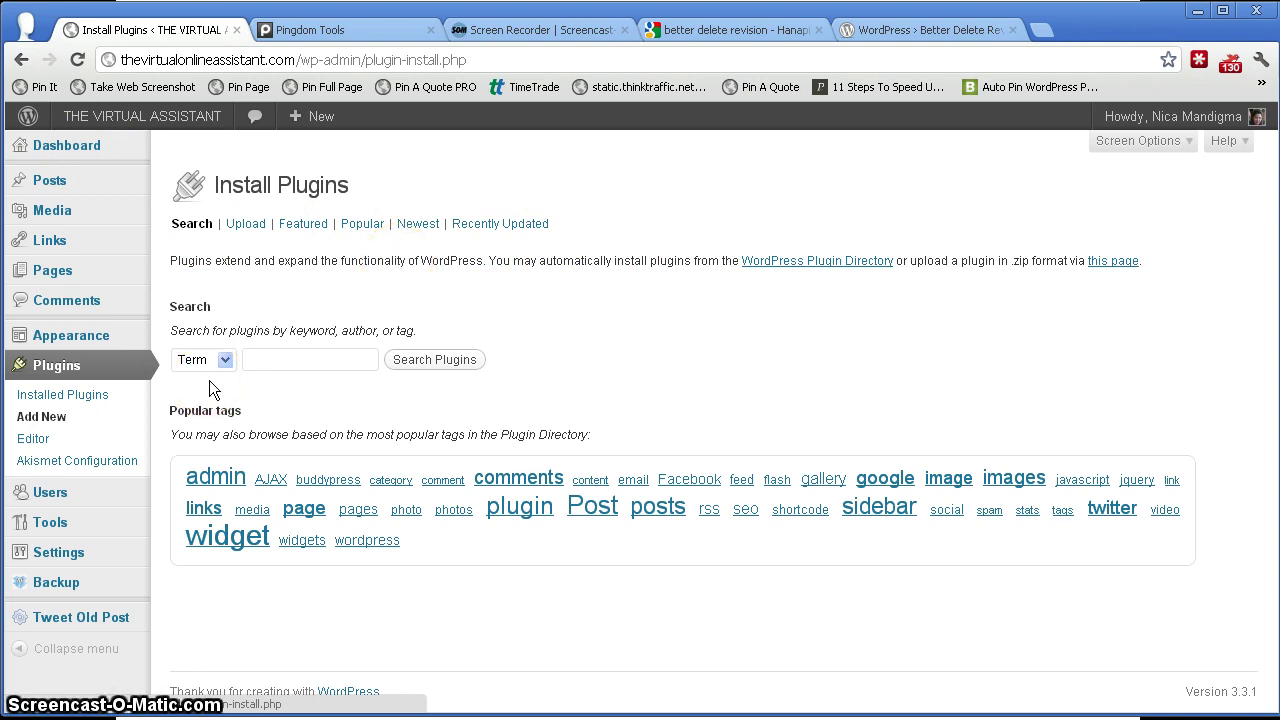
{"action": "left_click", "coordinate": [312, 360]}
{"action": "type", "text": "Better"}
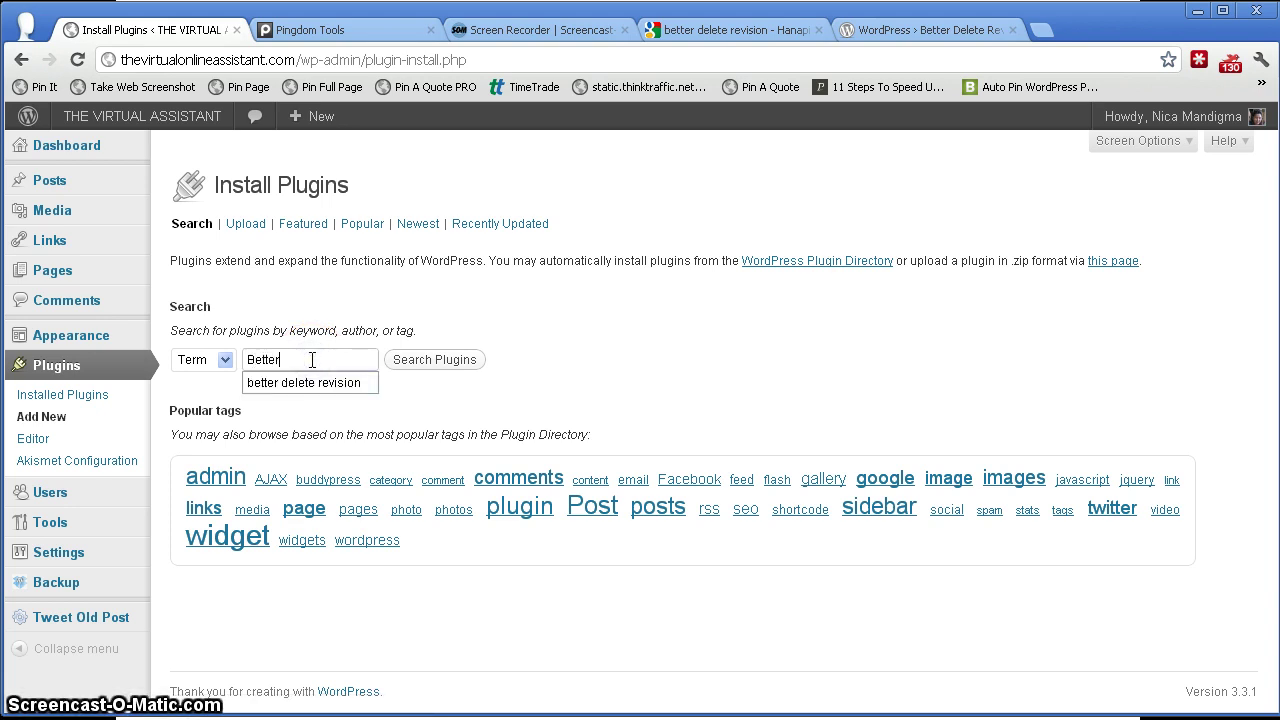
{"action": "left_click", "coordinate": [303, 382]}
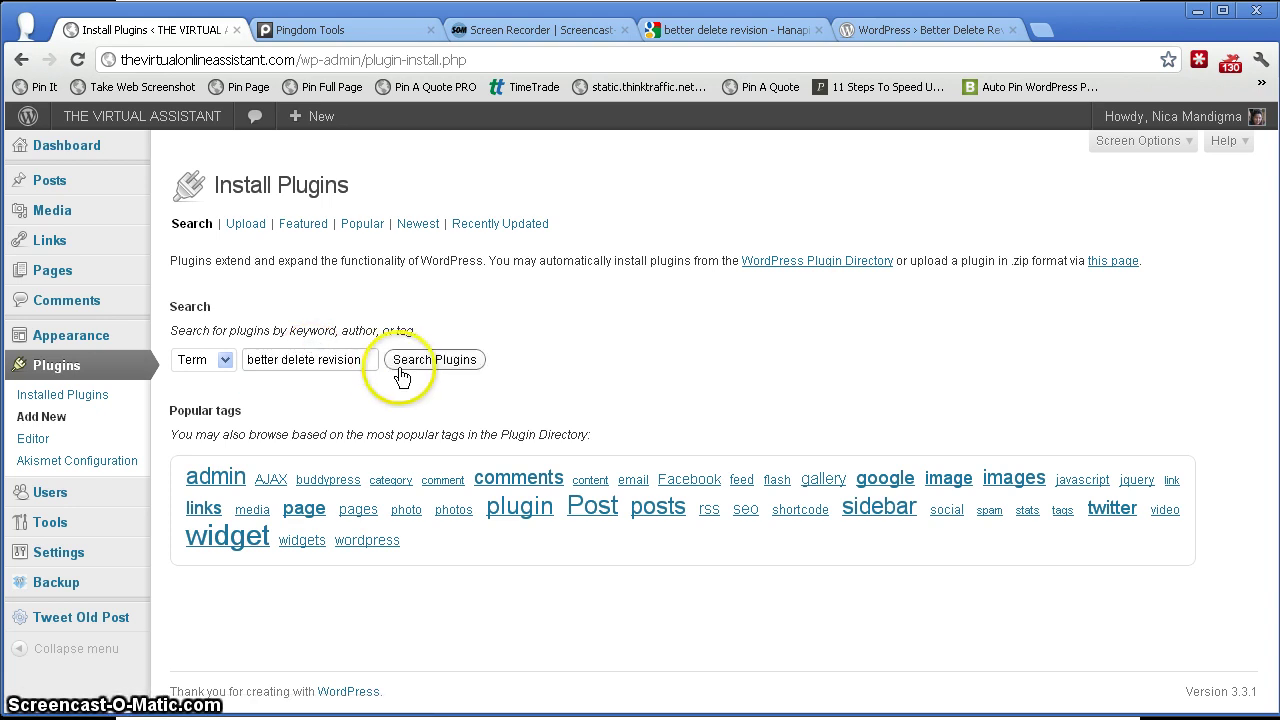
{"action": "left_click", "coordinate": [445, 365]}
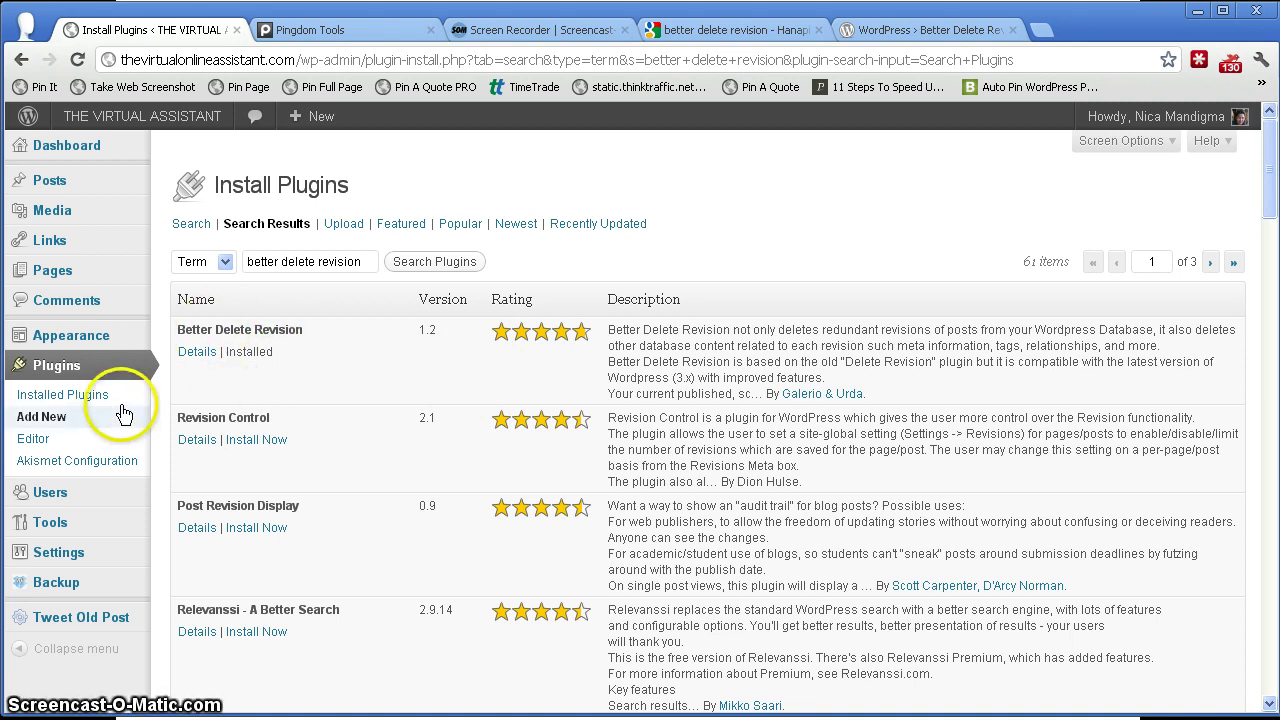
{"action": "middle_click", "coordinate": [197, 352]}
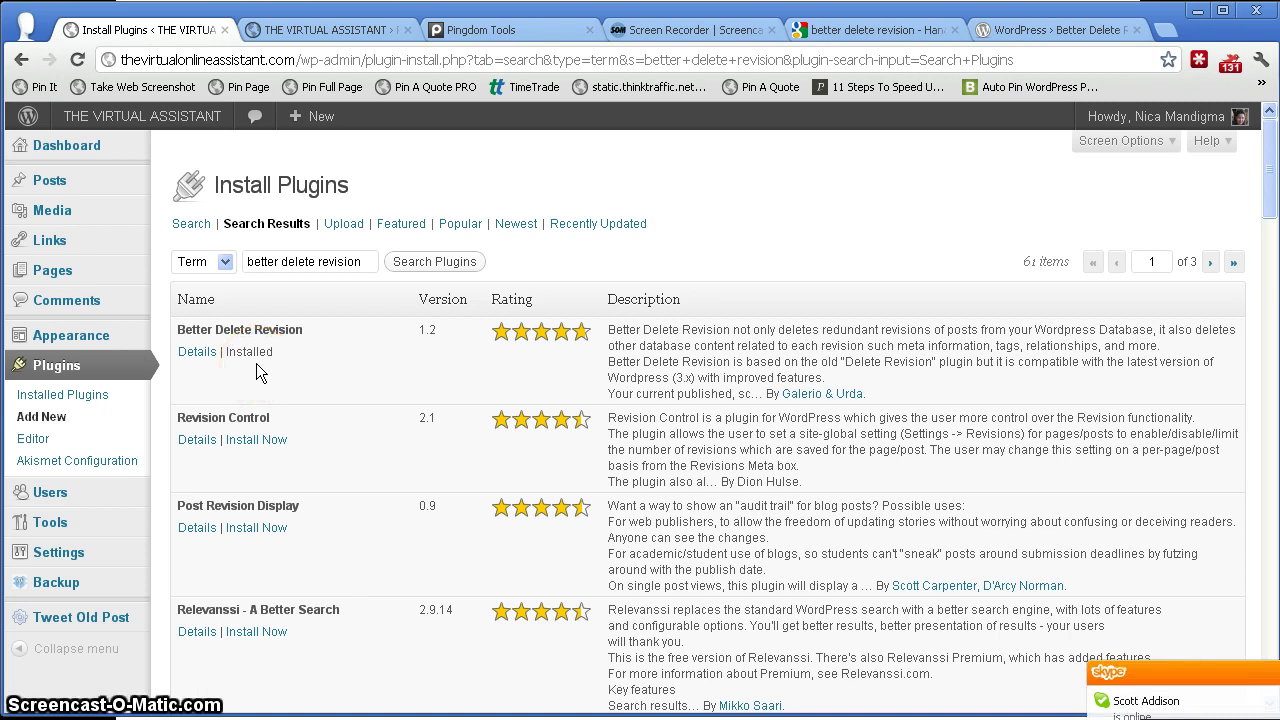
{"action": "left_click", "coordinate": [328, 30]}
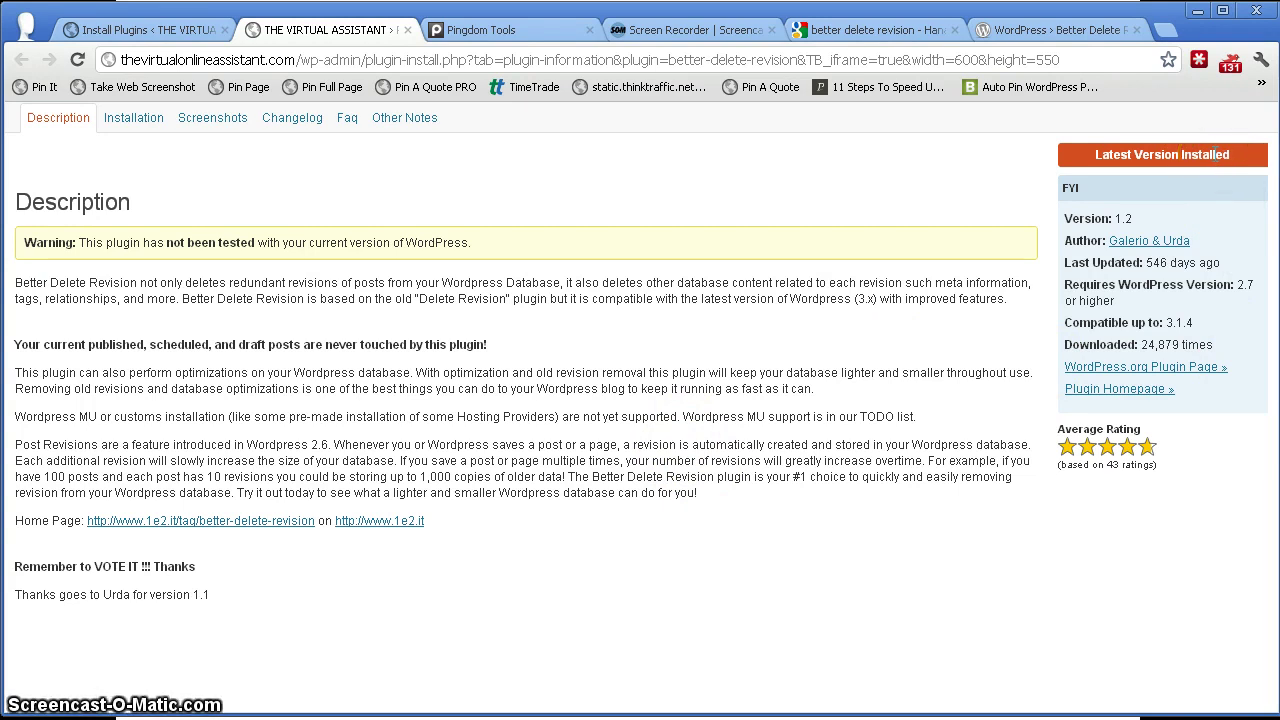
{"action": "left_click", "coordinate": [407, 30]}
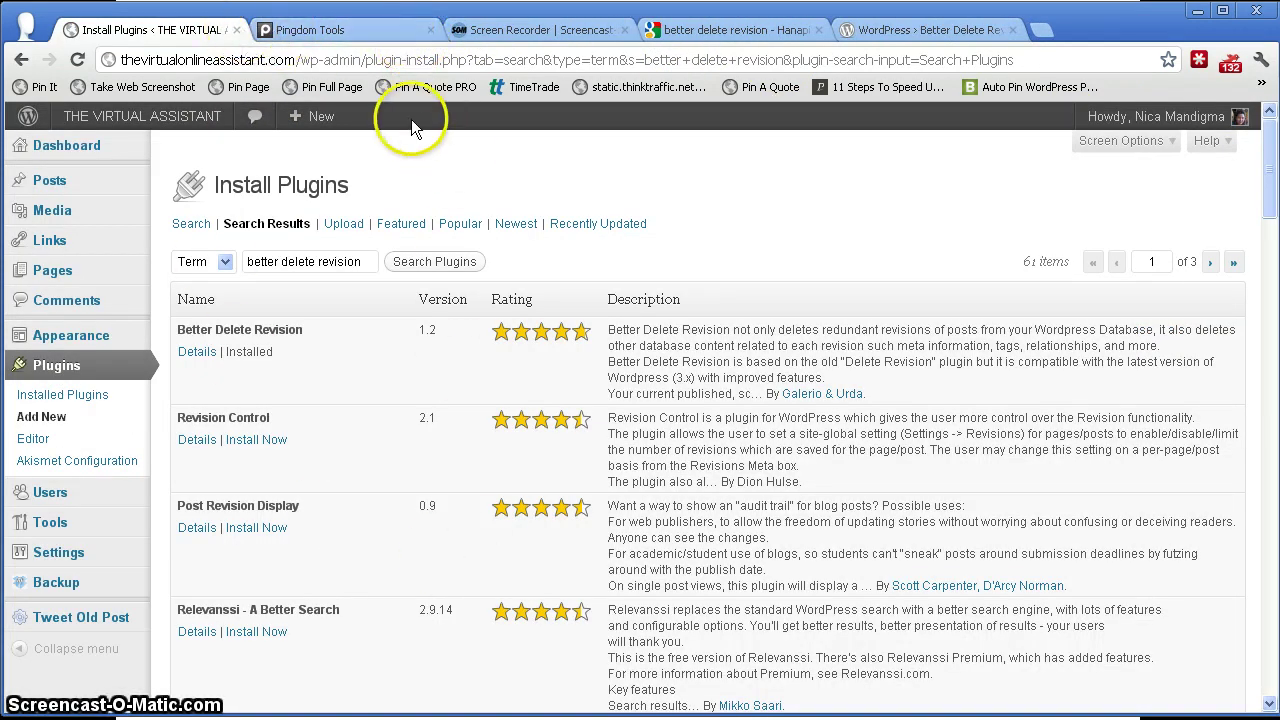
Open Settings > Better Delete Revision, which reports 206 posts and 561 revisions removed so far.
{"action": "scroll", "coordinate": [383, 448], "scroll_direction": "down", "scroll_amount": 2}
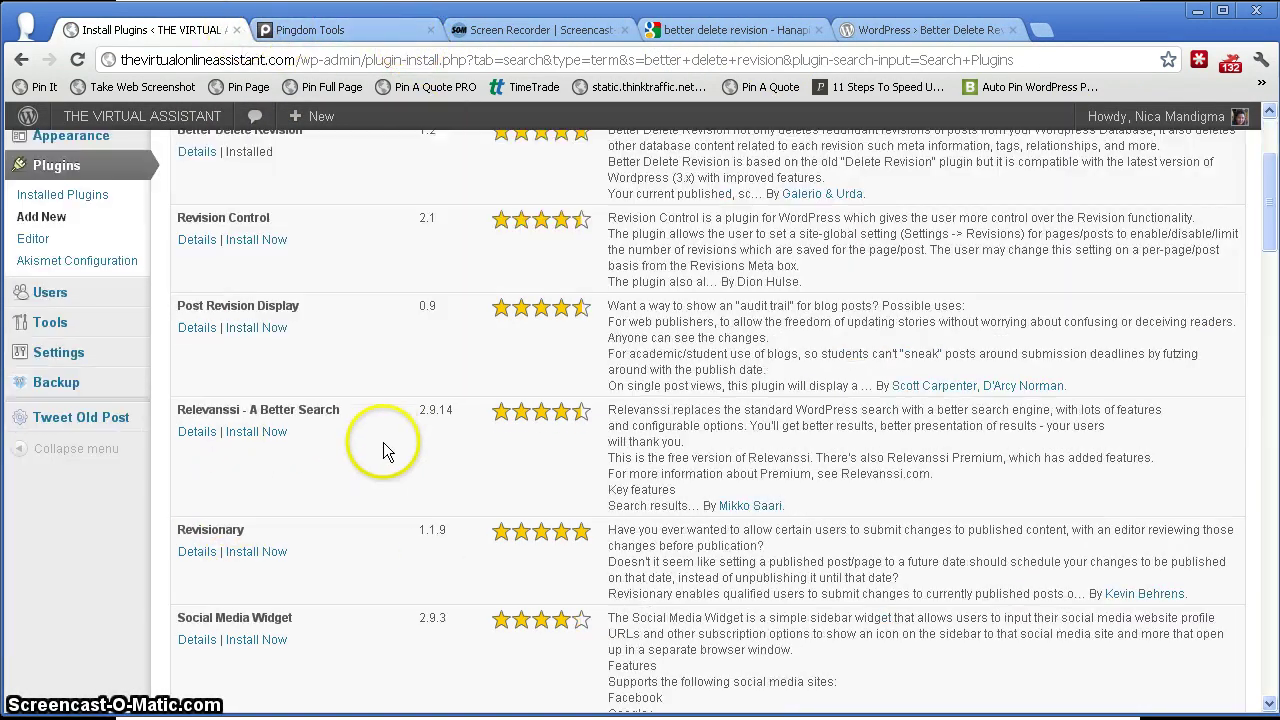
{"action": "scroll", "coordinate": [300, 400], "scroll_direction": "up", "scroll_amount": 2}
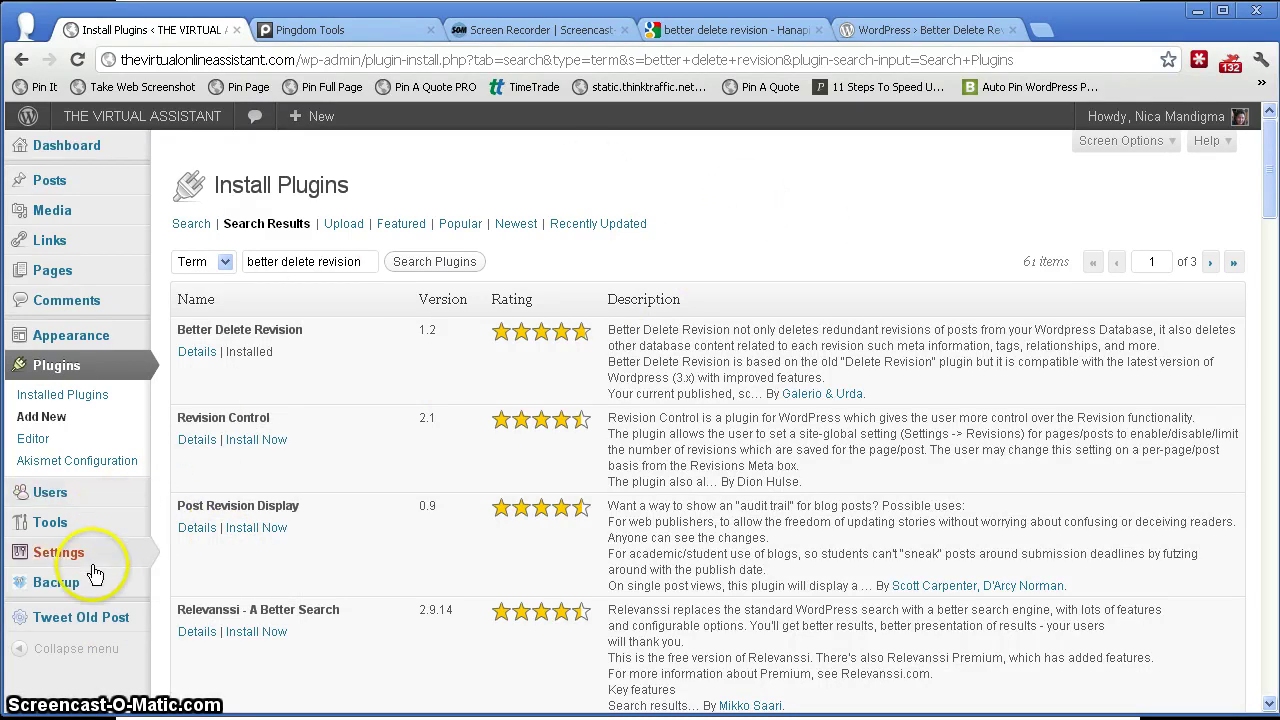
{"action": "mouse_move", "coordinate": [88, 556]}
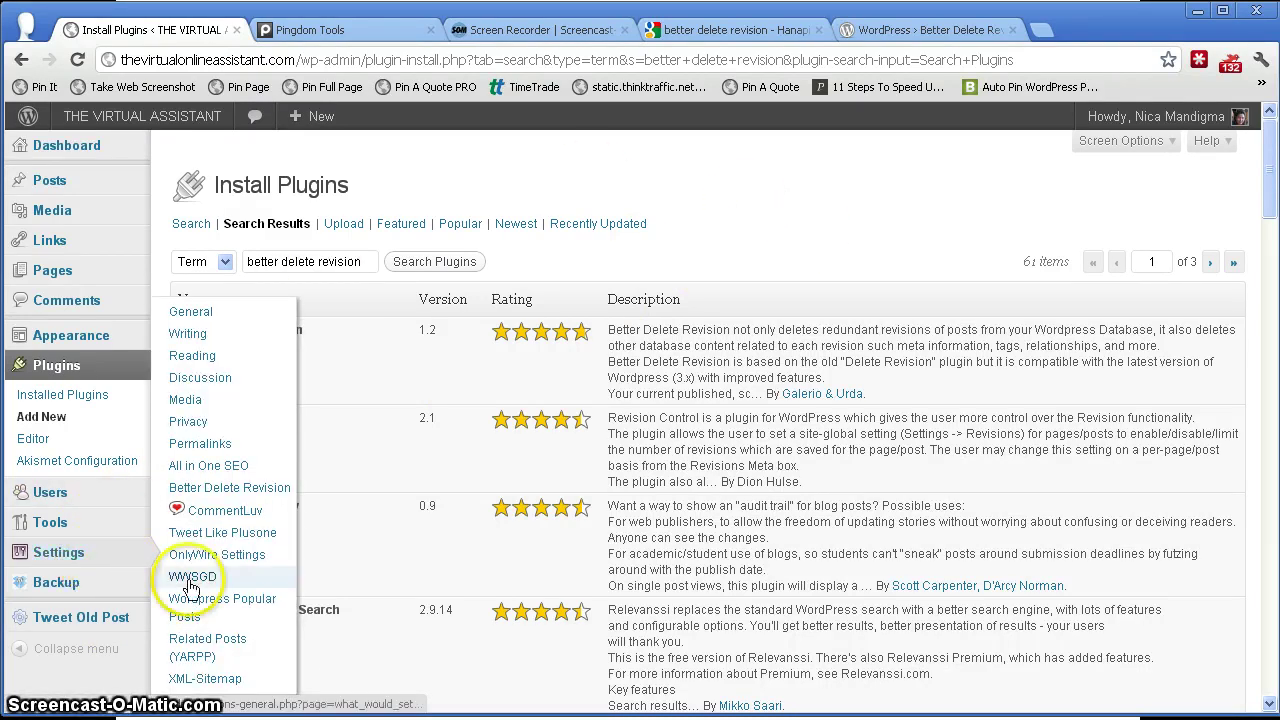
{"action": "left_click", "coordinate": [215, 490]}
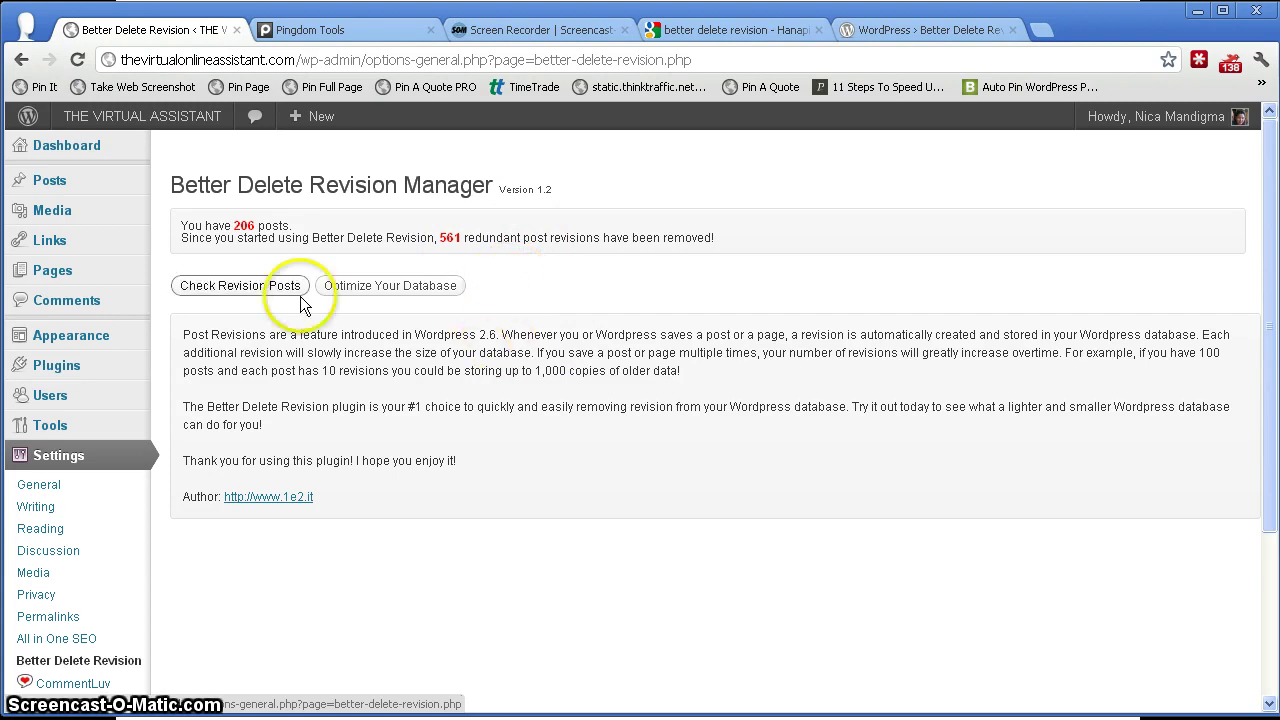
Check revision posts and scroll through the 19 listed redundant revisions awaiting deletion.
{"action": "left_click", "coordinate": [250, 298]}
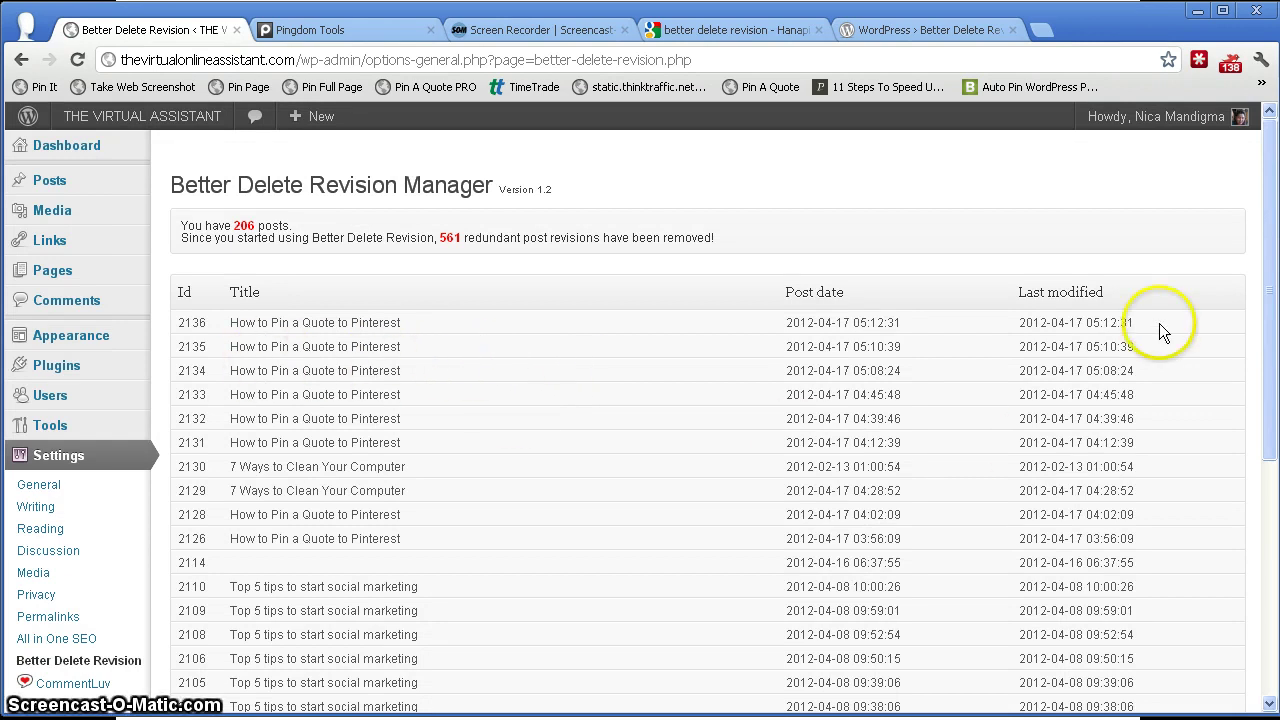
{"action": "left_click_drag", "start_coordinate": [1268, 170], "coordinate": [1260, 227]}
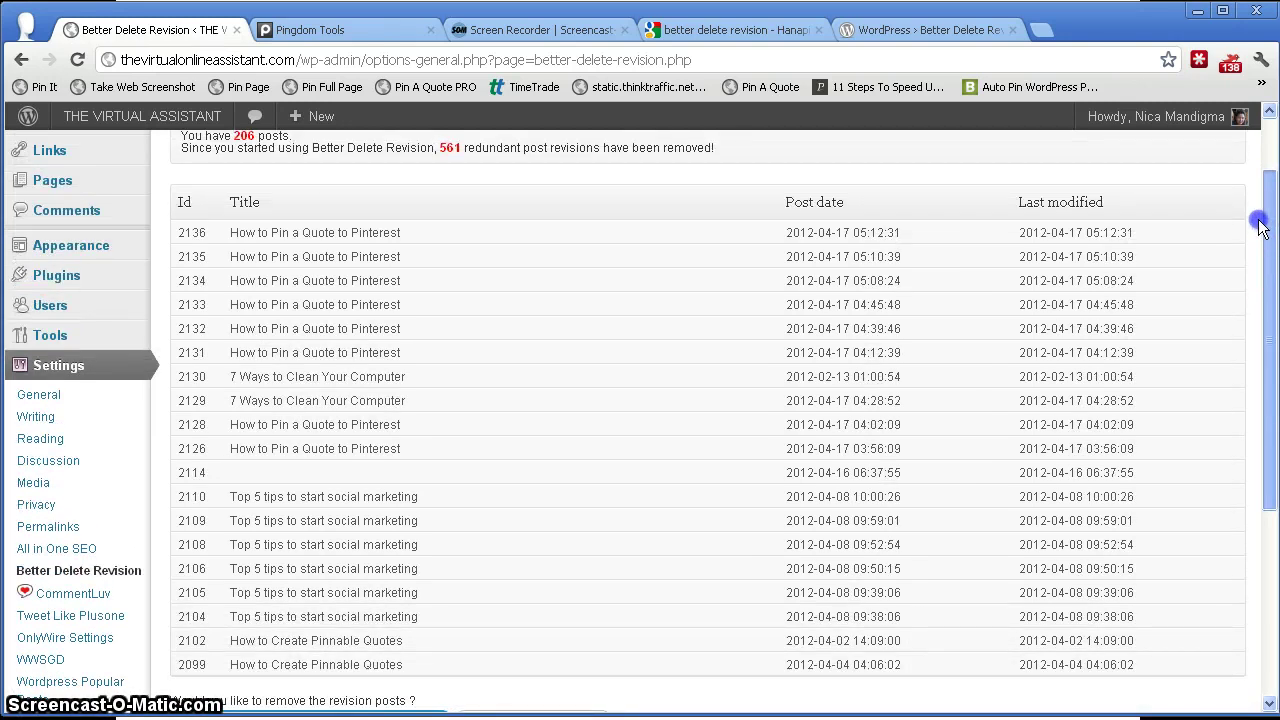
{"action": "left_click_drag", "start_coordinate": [1260, 227], "coordinate": [1260, 227]}
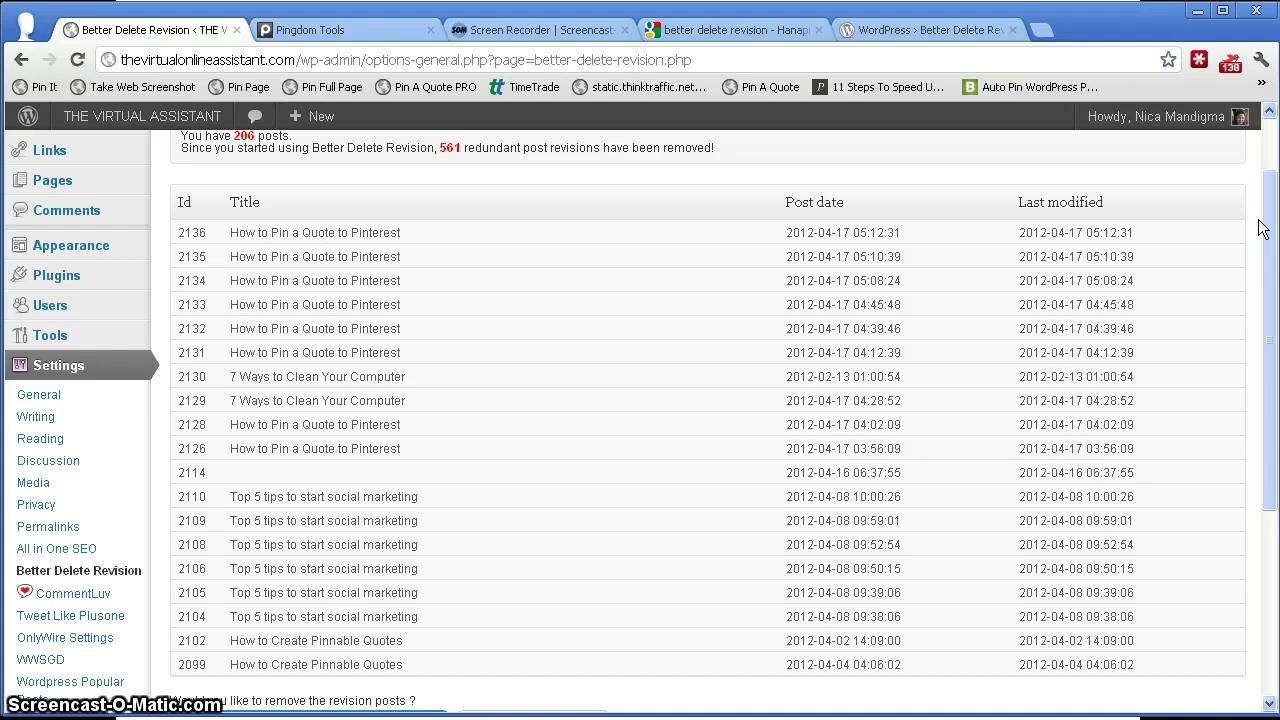
{"action": "left_click_drag", "start_coordinate": [1271, 237], "coordinate": [1262, 450]}
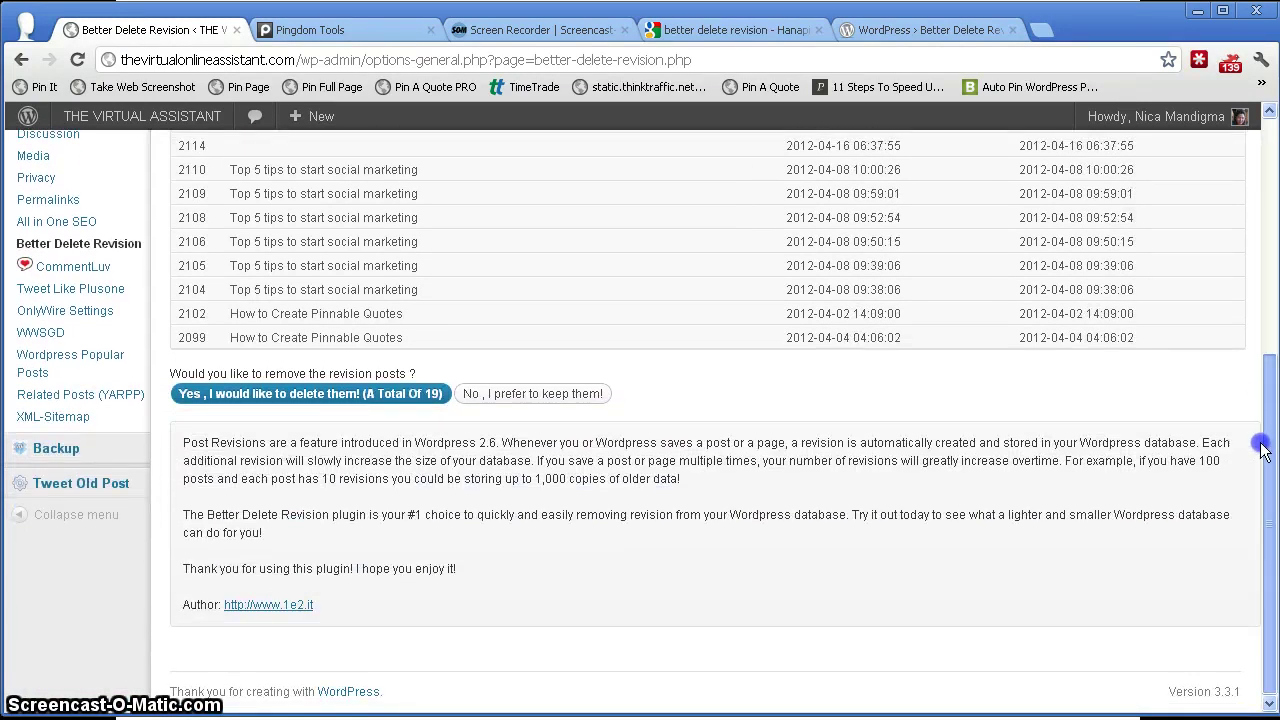
{"action": "left_click_drag", "start_coordinate": [1256, 514], "coordinate": [1256, 514]}
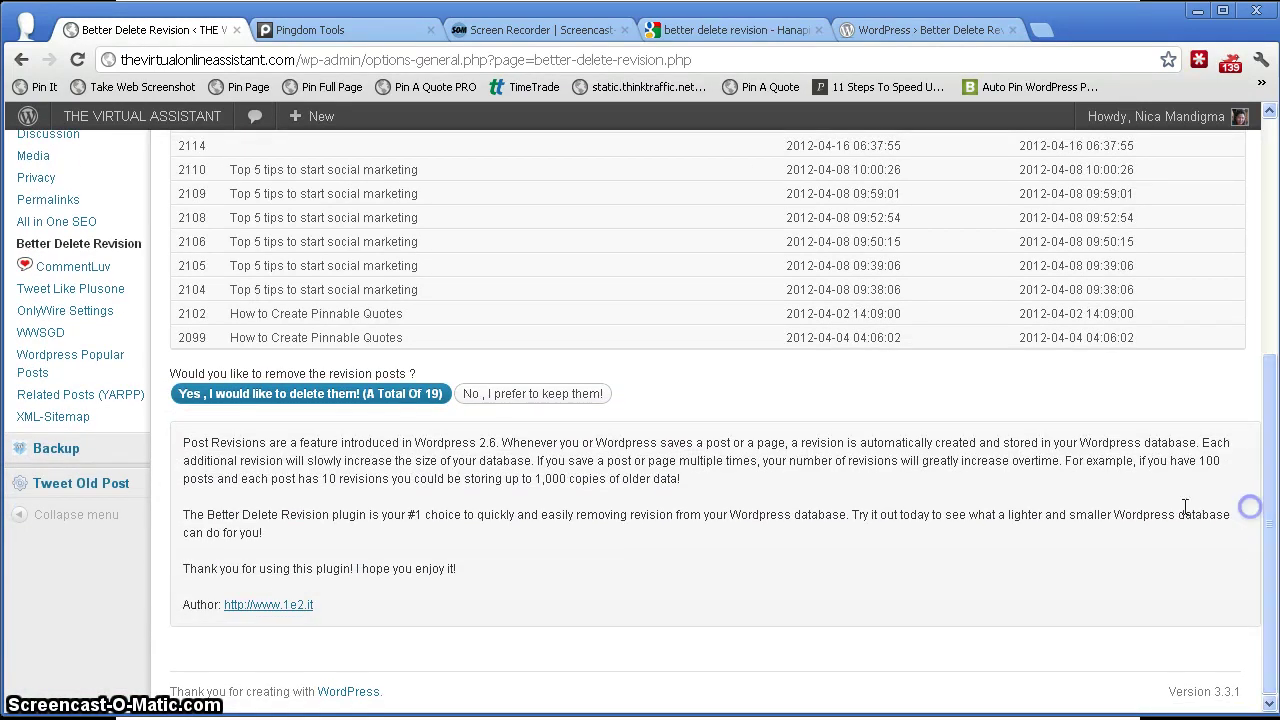
{"action": "left_click", "coordinate": [220, 400]}
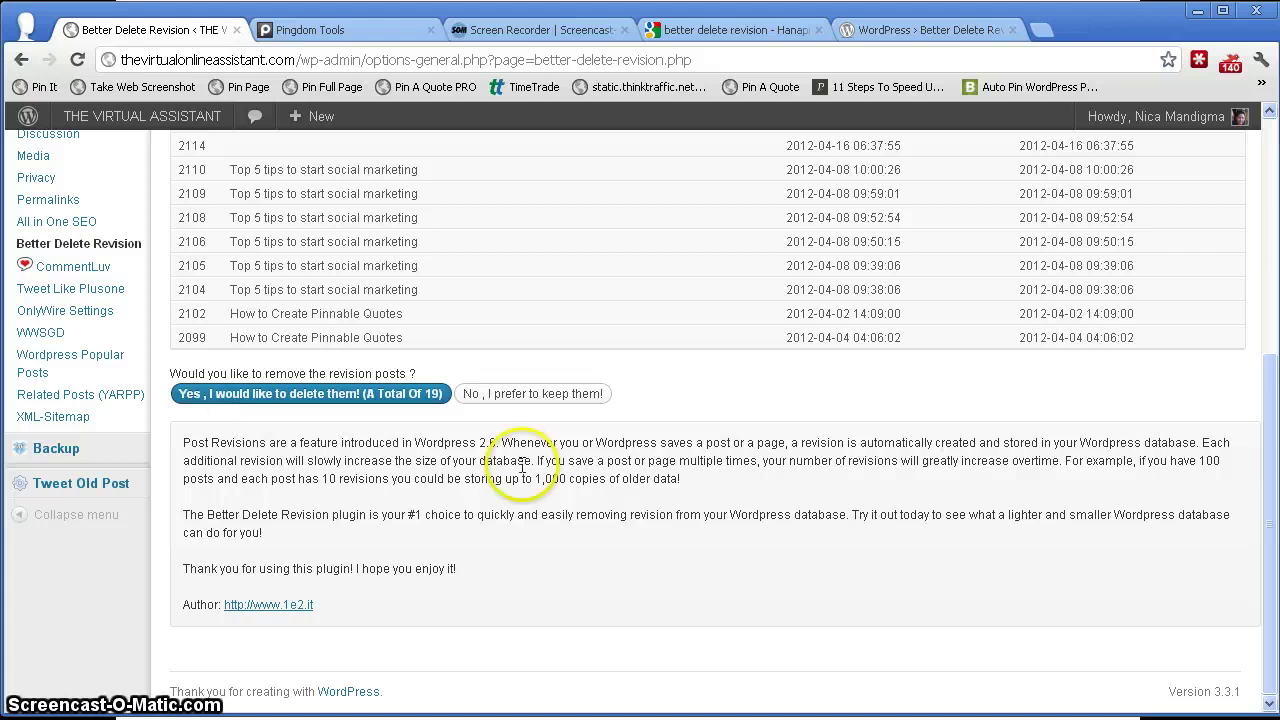
{"action": "scroll", "coordinate": [530, 480], "scroll_direction": "down", "scroll_amount": 3}
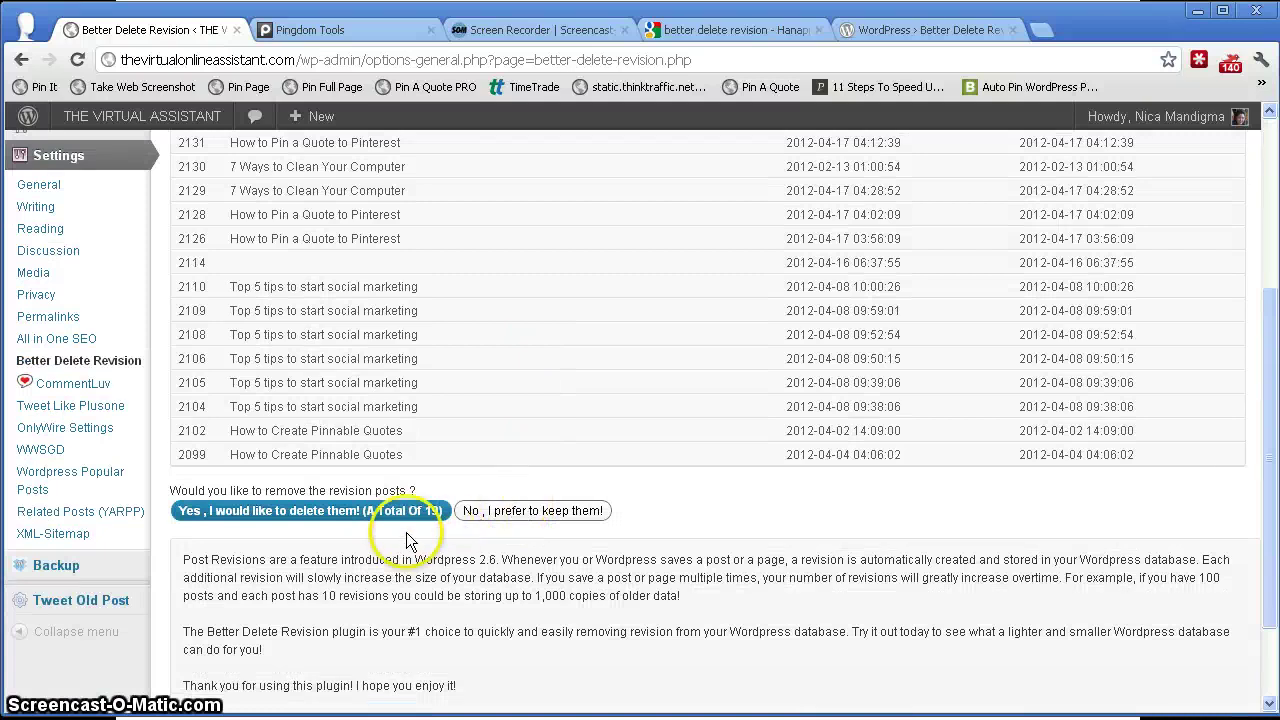
Confirm deletion of all 19 revisions, raising the removed total to 580.
{"action": "left_click", "coordinate": [321, 514]}
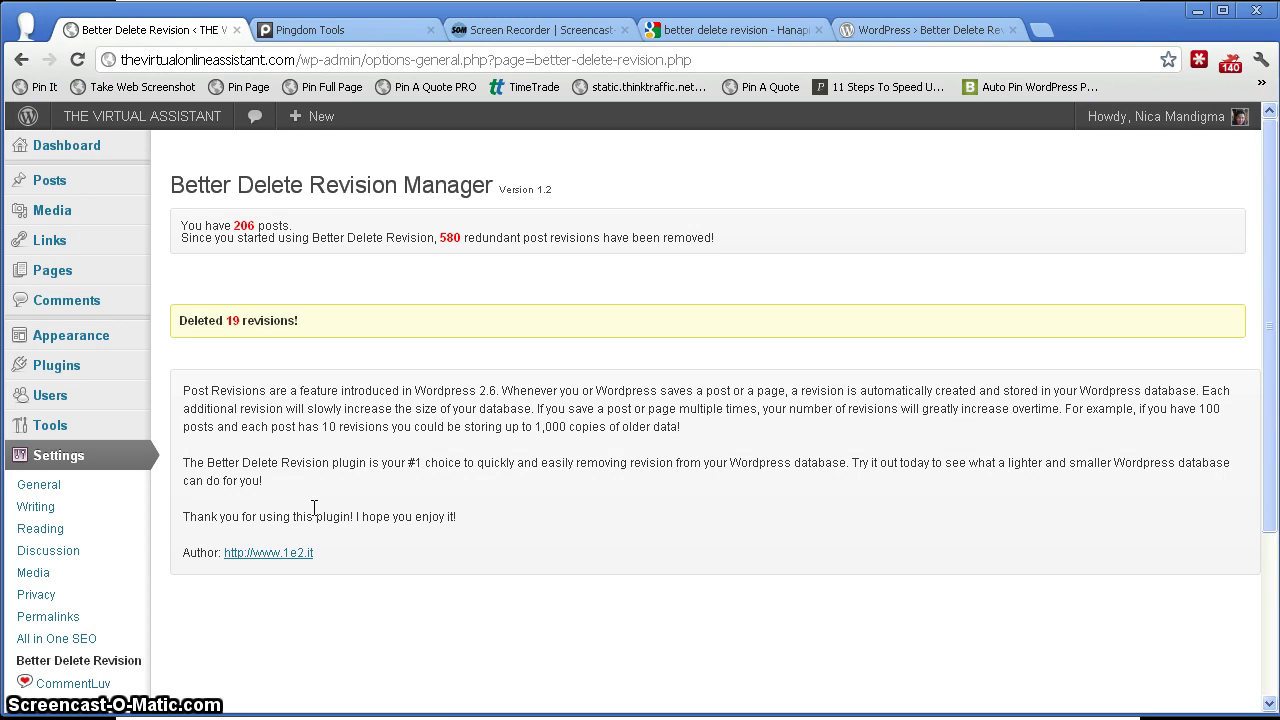
{"action": "left_click", "coordinate": [345, 392]}
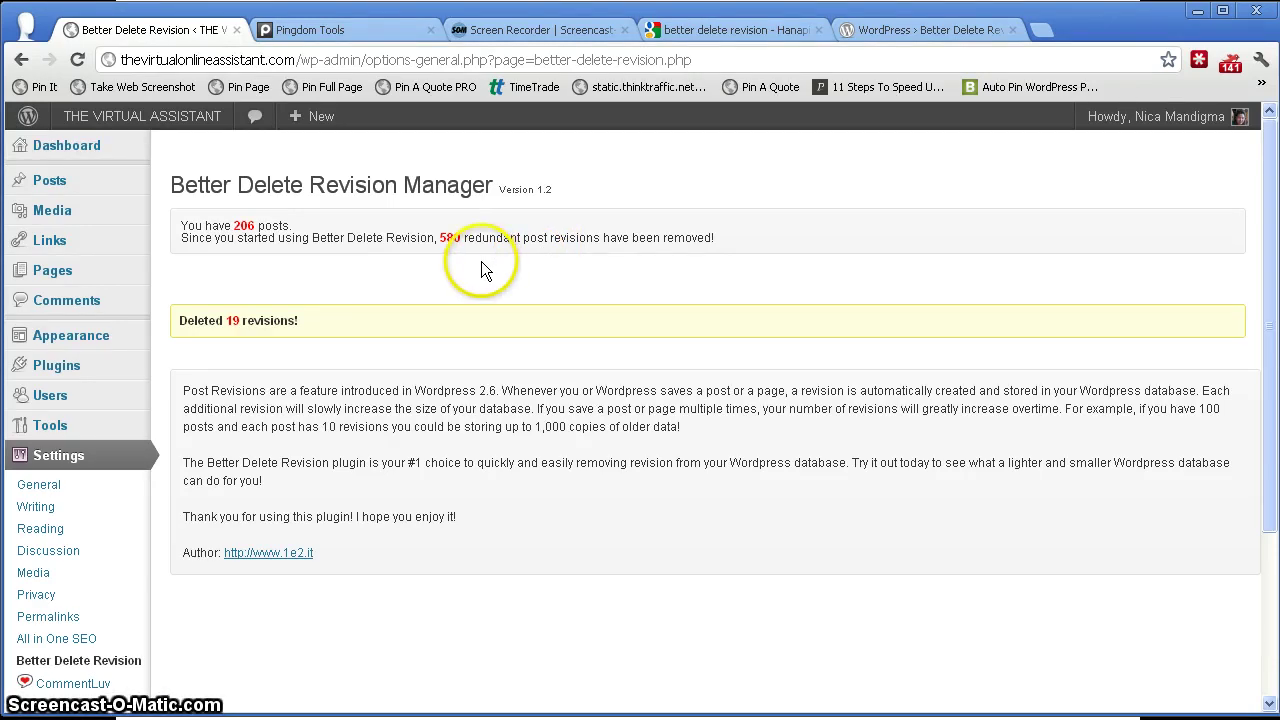
{"action": "scroll", "coordinate": [443, 262], "scroll_direction": "down", "scroll_amount": 5}
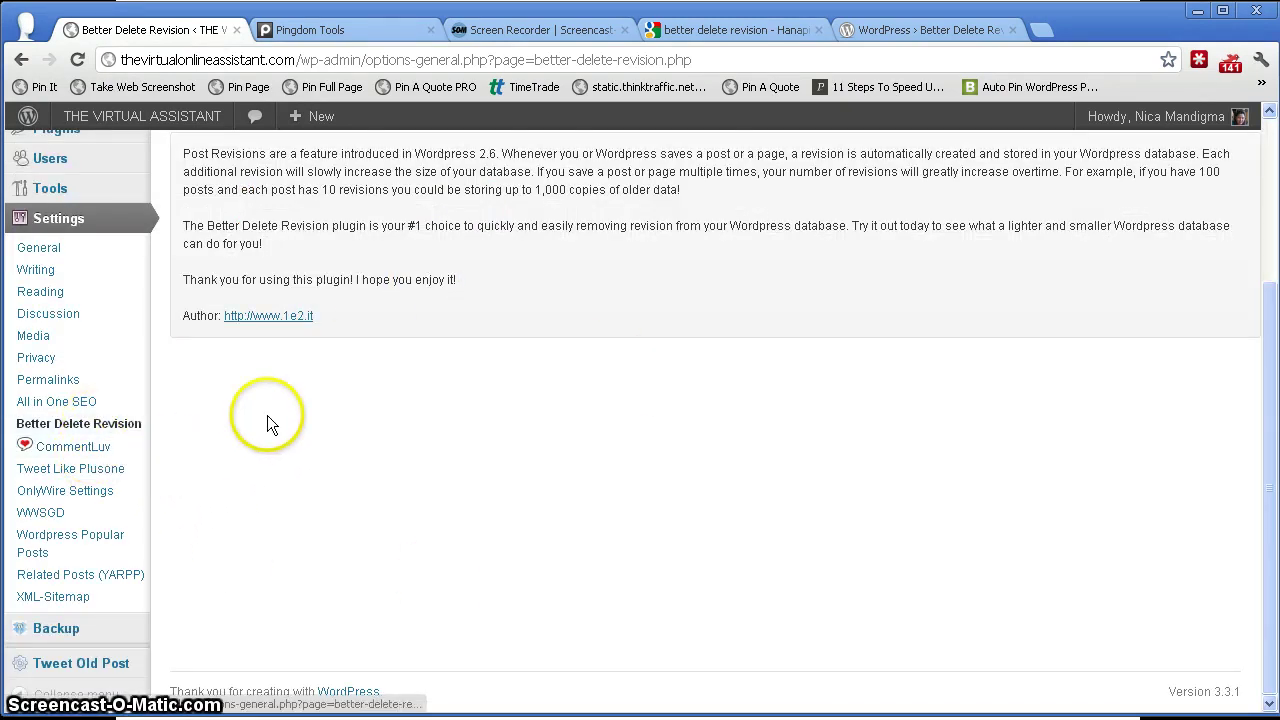
{"action": "scroll", "coordinate": [650, 515], "scroll_direction": "up", "scroll_amount": 5}
{"action": "scroll", "coordinate": [646, 518], "scroll_direction": "down", "scroll_amount": 5}
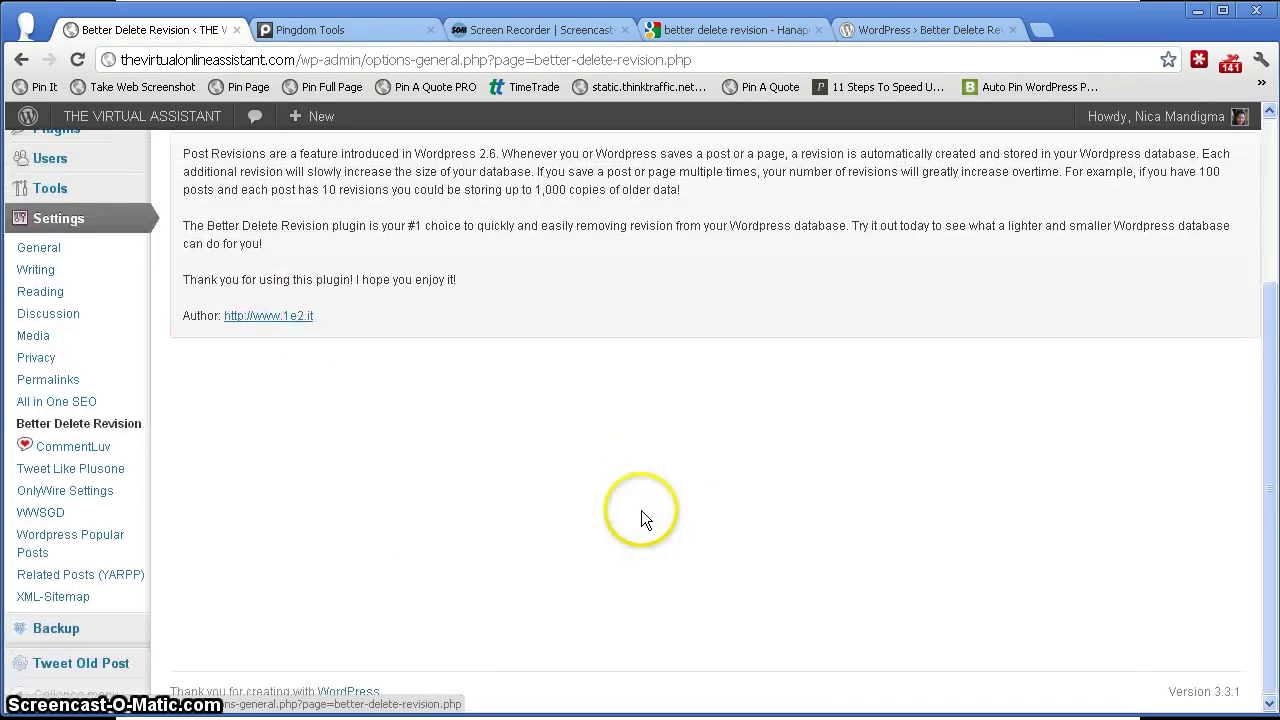
Reload the Better Delete Revision page and check all database tables for problems.
{"action": "left_click", "coordinate": [112, 438]}
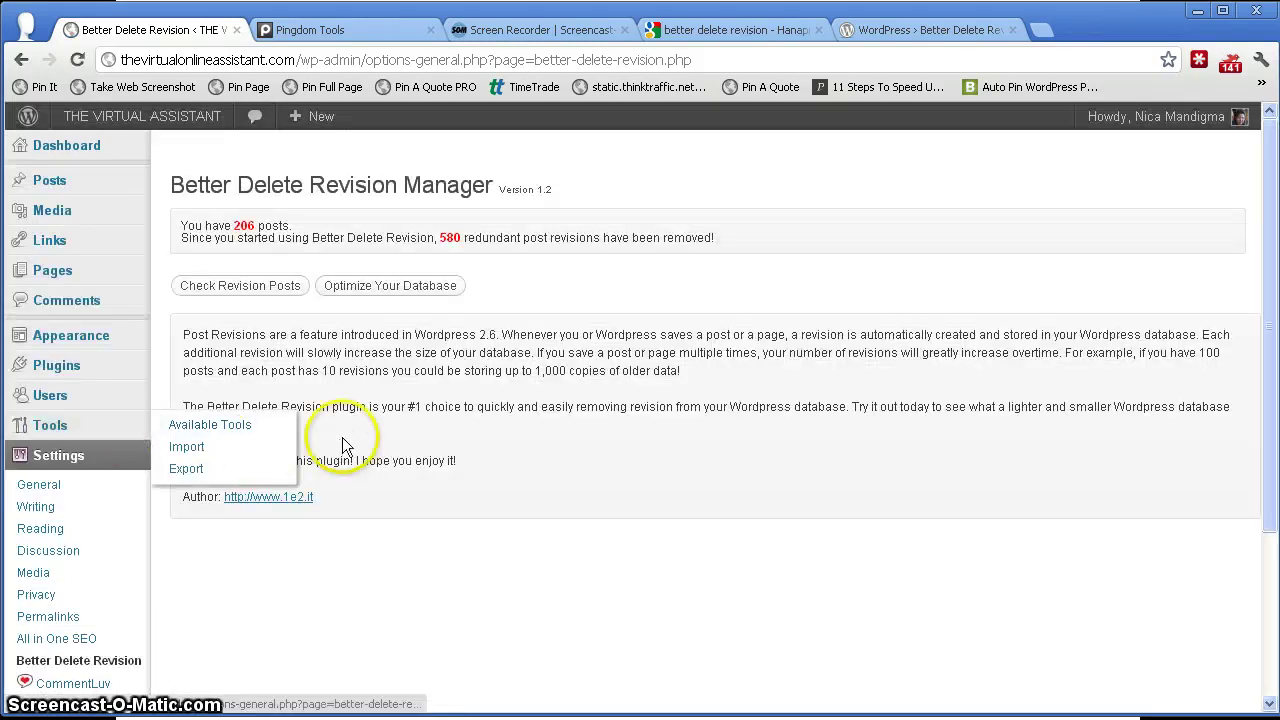
{"action": "left_click", "coordinate": [398, 292]}
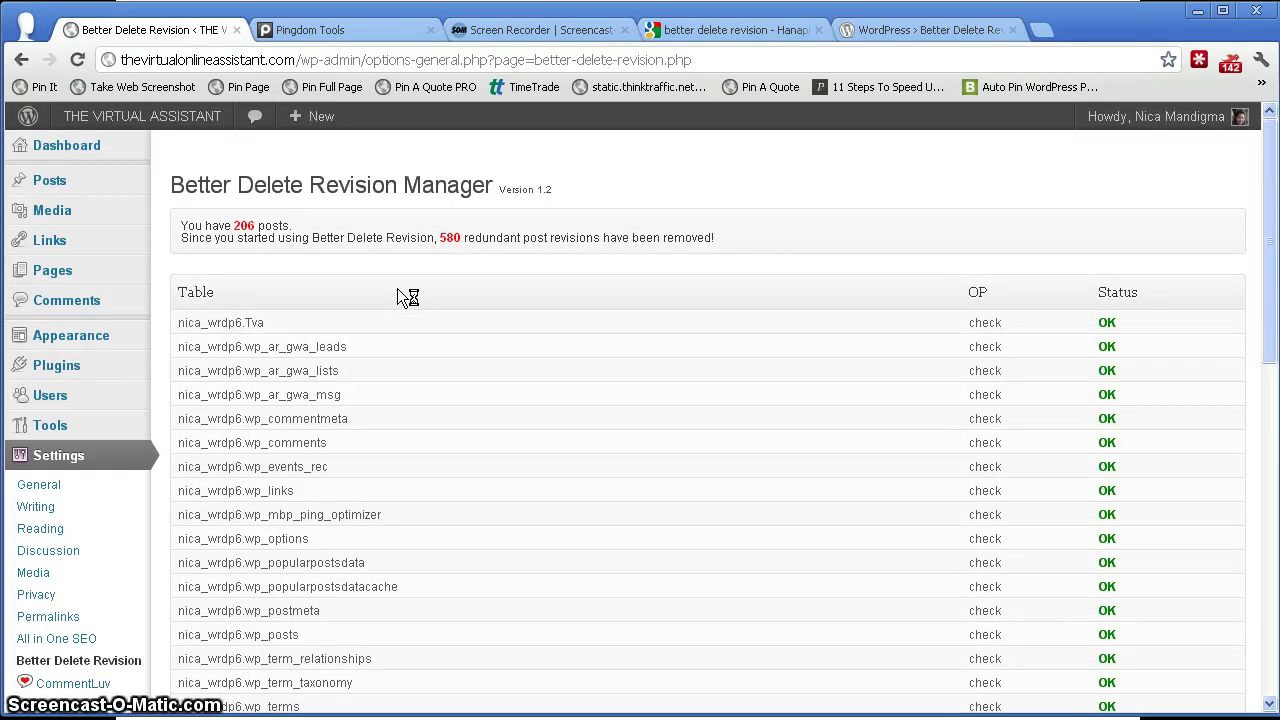
{"action": "scroll", "coordinate": [397, 290], "scroll_direction": "down", "scroll_amount": 10}
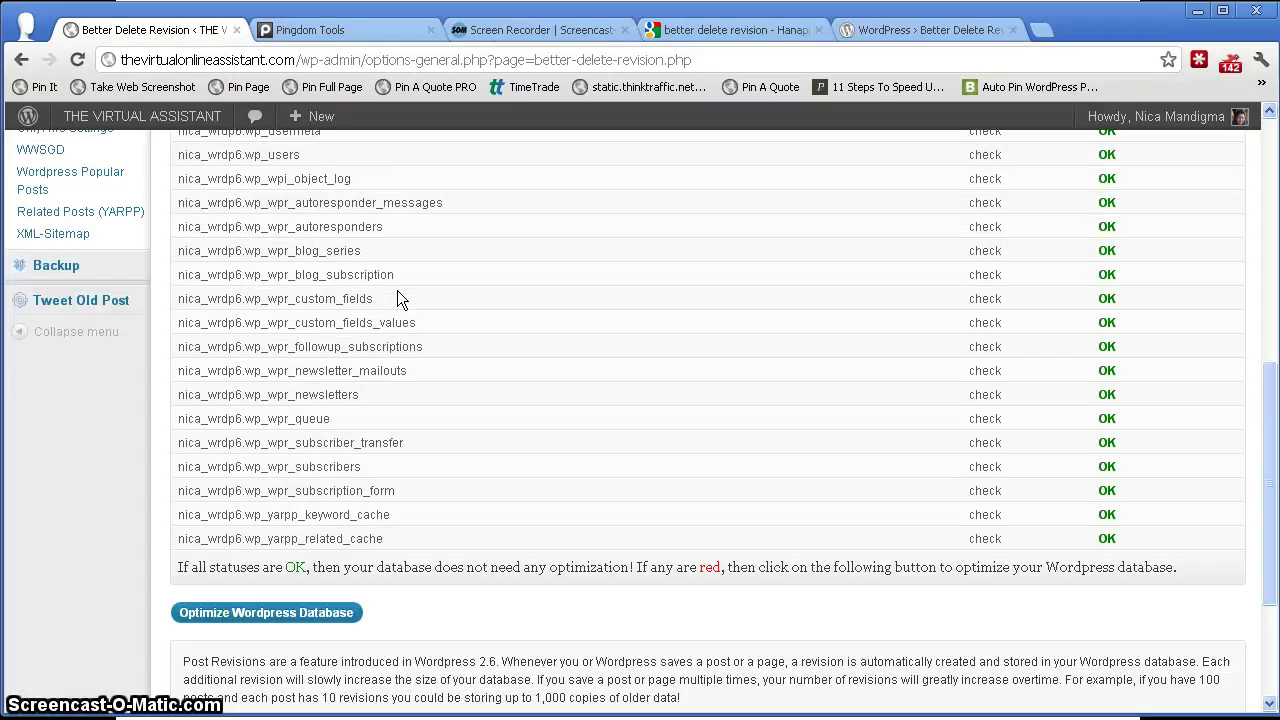
{"action": "left_click", "coordinate": [446, 411]}
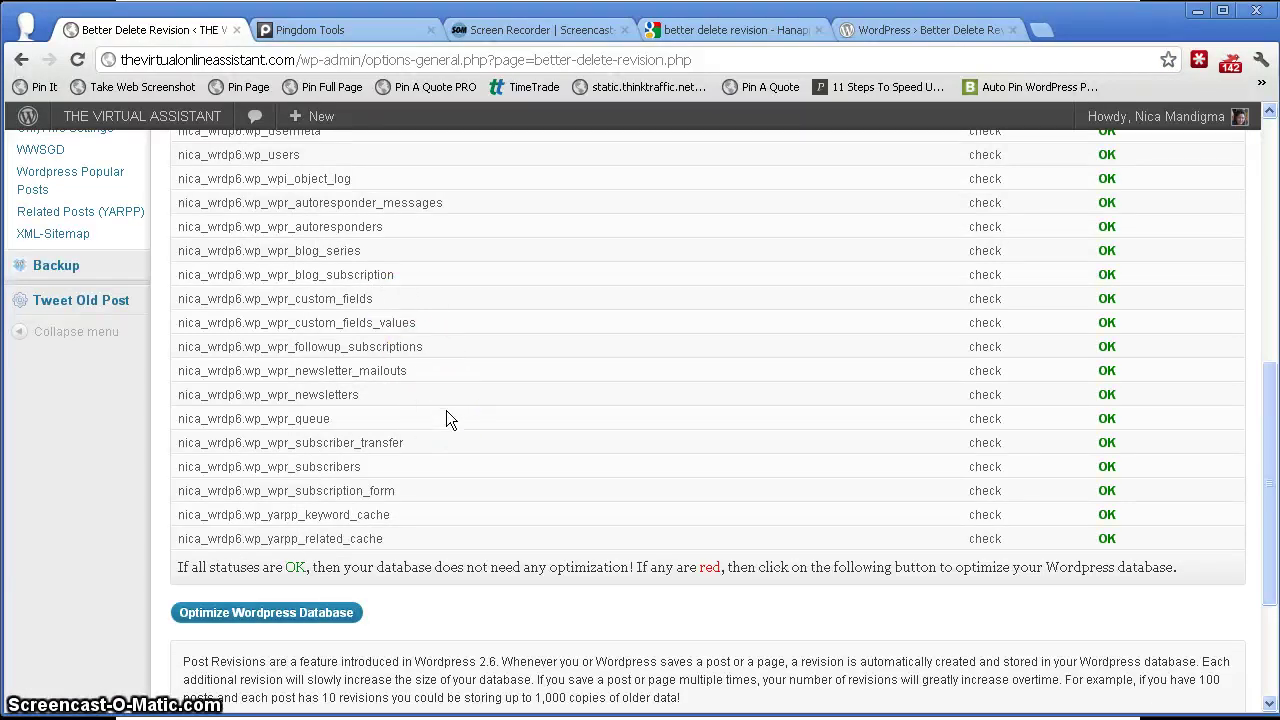
{"action": "left_click", "coordinate": [421, 531]}
{"action": "left_click", "coordinate": [412, 581]}
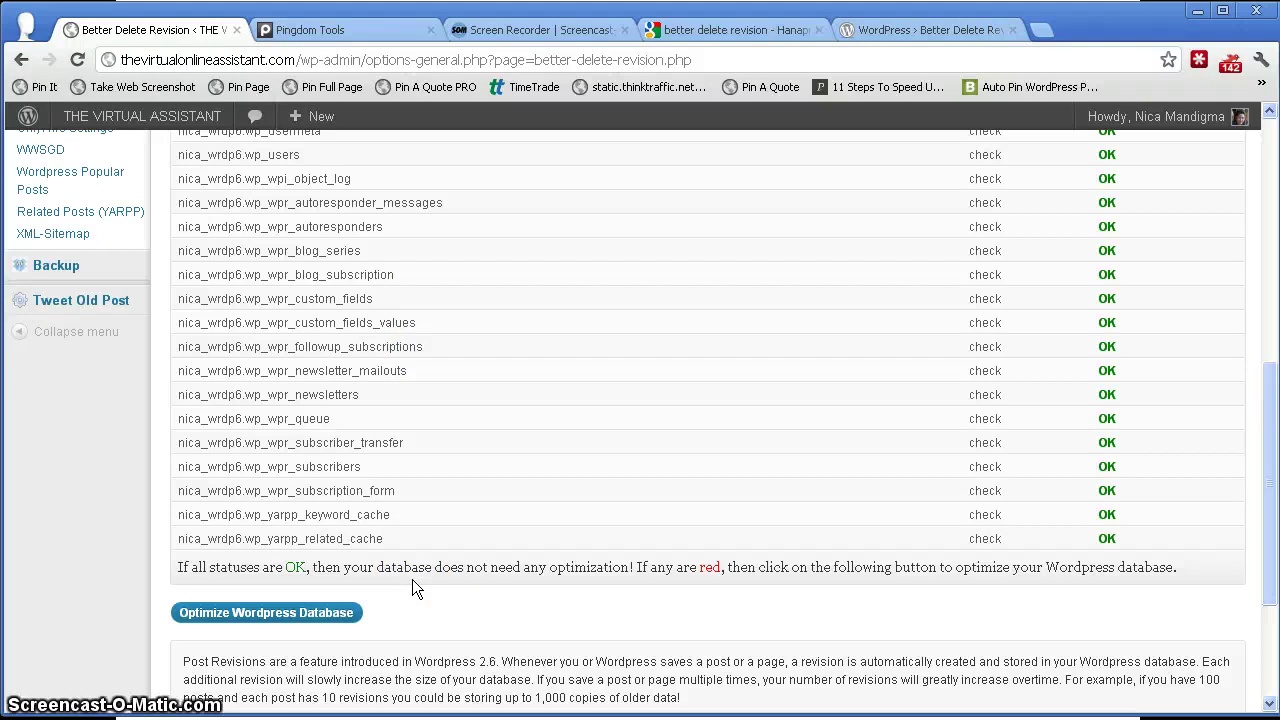
Optimize the WordPress database twice with all tables OK, then return to Pingdom's 87/100 result.
{"action": "left_click", "coordinate": [278, 613]}
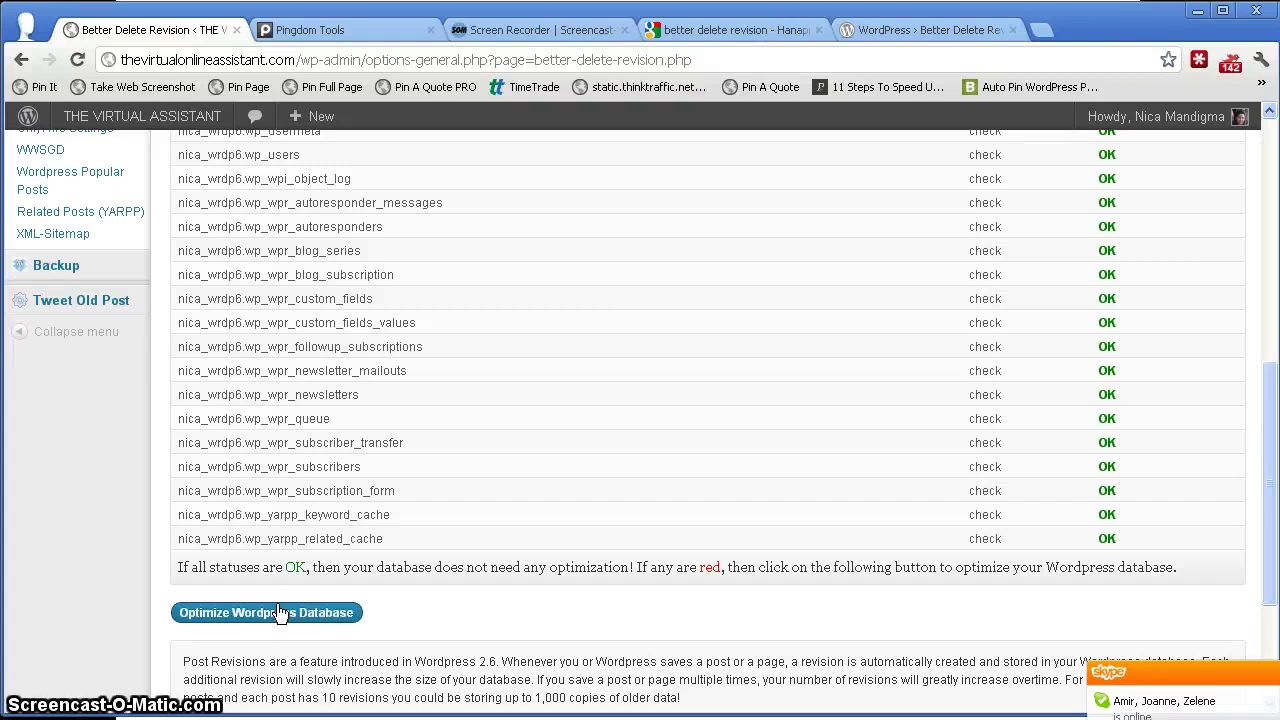
{"action": "left_click", "coordinate": [238, 600]}
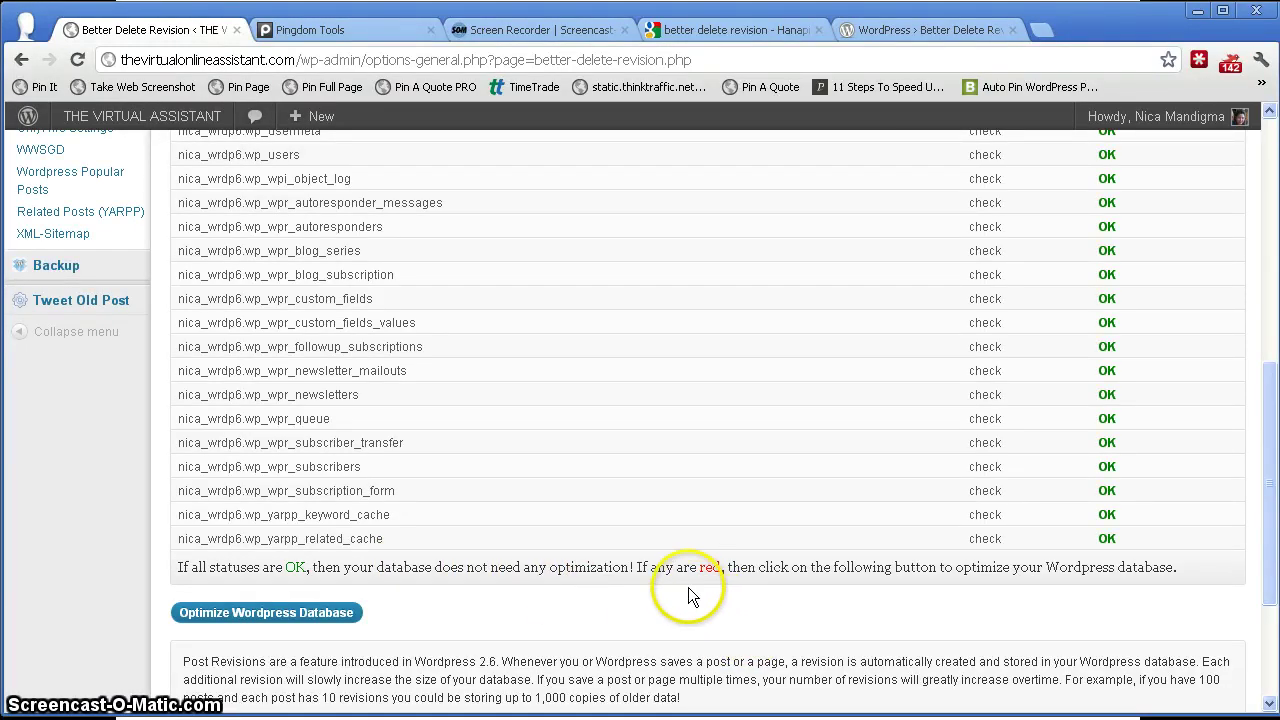
{"action": "scroll", "coordinate": [673, 575], "scroll_direction": "up", "scroll_amount": 10}
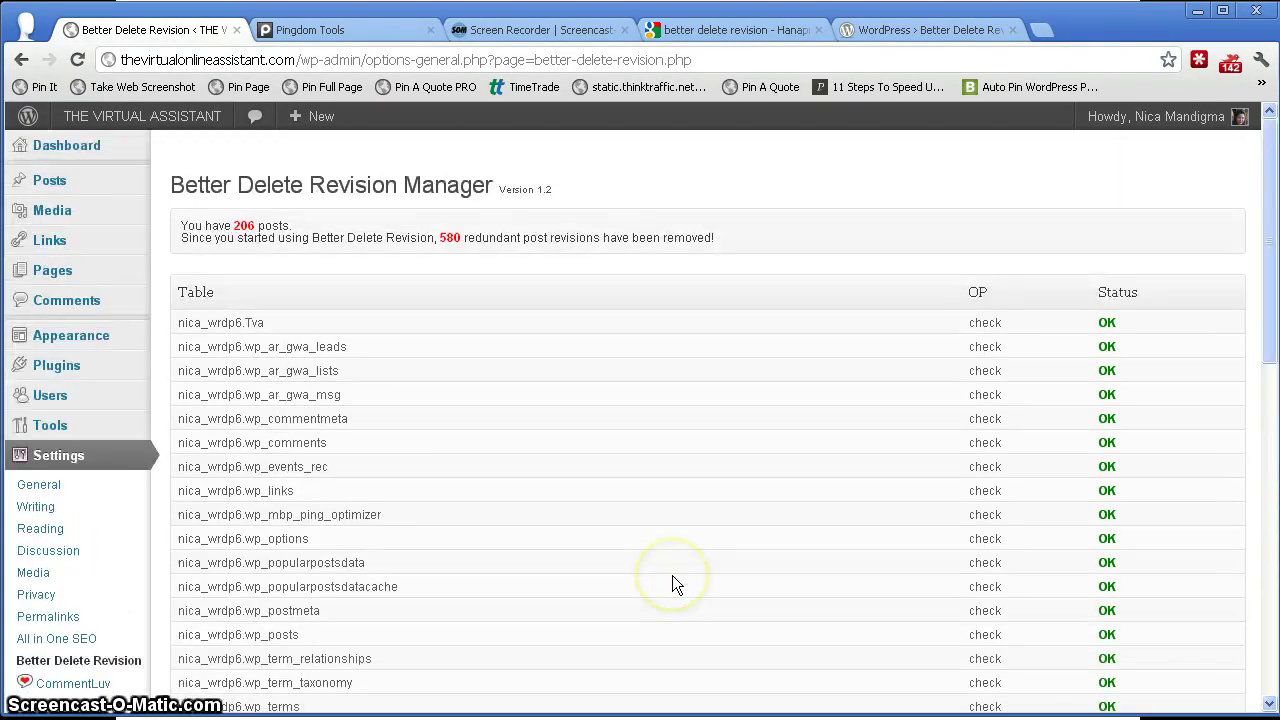
{"action": "scroll", "coordinate": [560, 502], "scroll_direction": "down", "scroll_amount": 3}
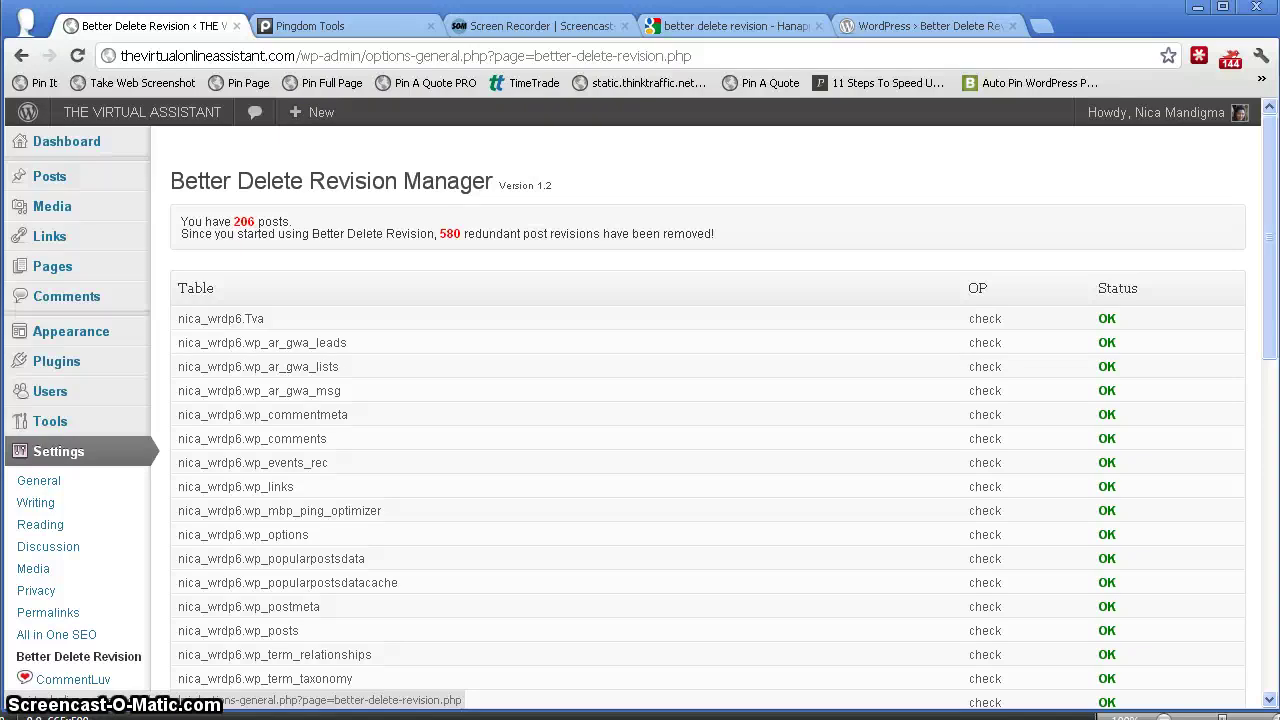
{"action": "left_click", "coordinate": [300, 25]}
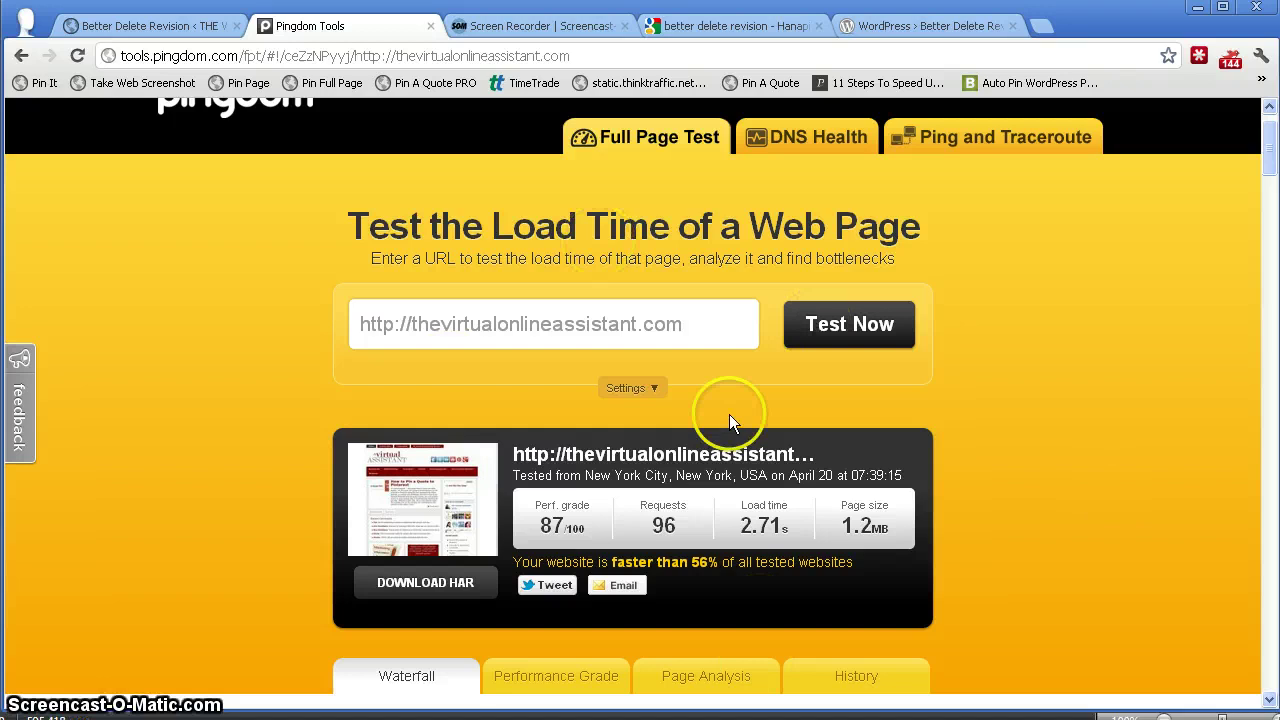
Close the Pingdom Tools results tab, leaving the Screencast-O-Matic recorder page showing.
{"action": "left_click", "coordinate": [431, 27]}
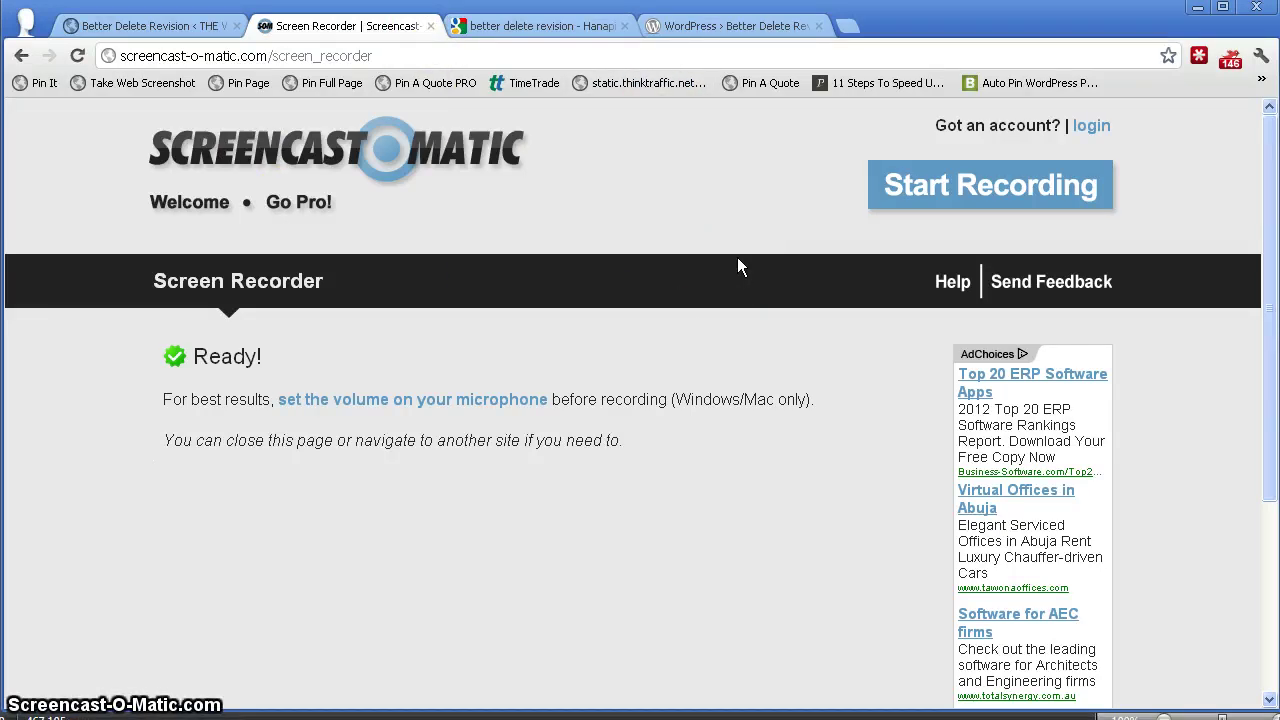
Close the Screencast-O-Matic Screen Recorder tab.
{"action": "left_click", "coordinate": [430, 25]}
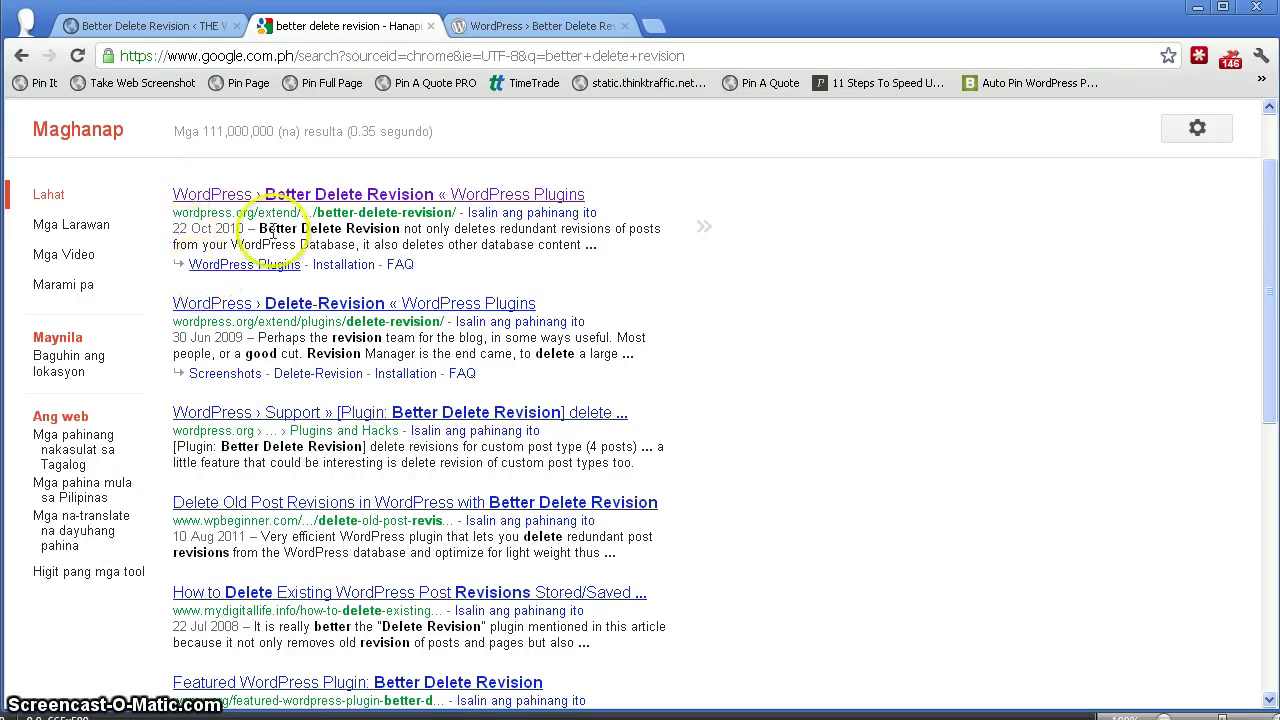
{"action": "key", "text": "ctrl+shift+Tab"}
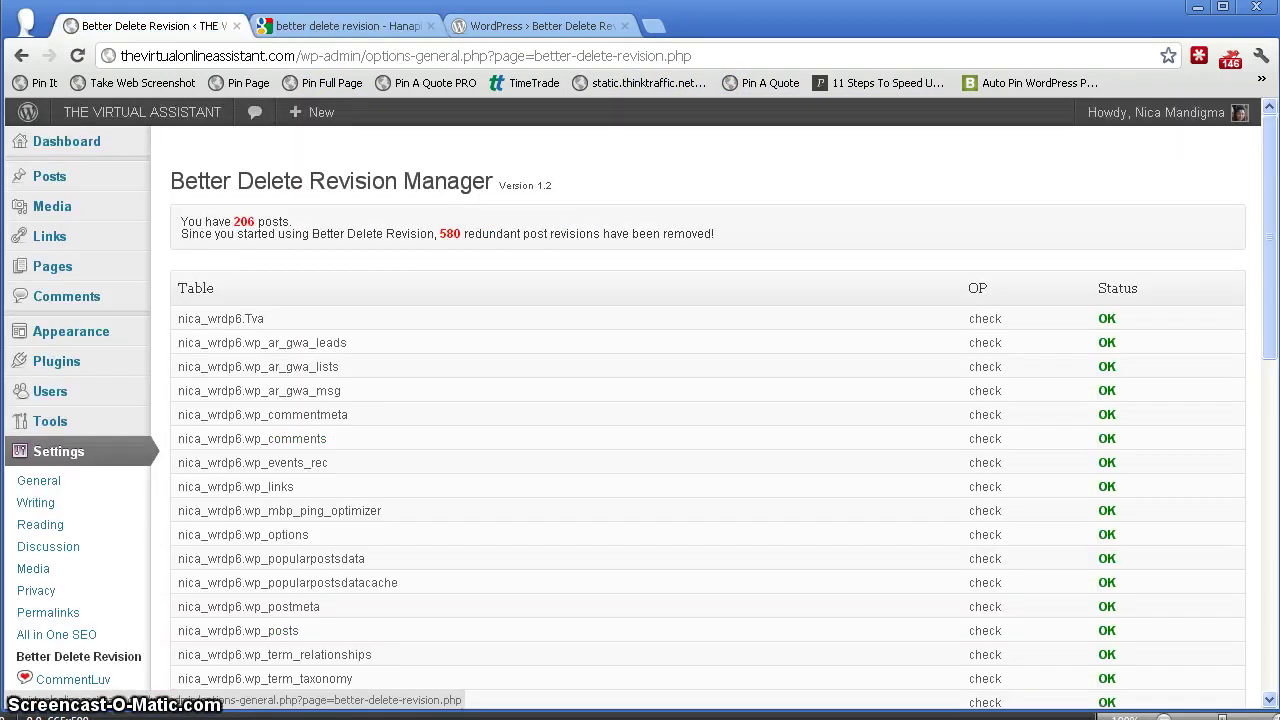